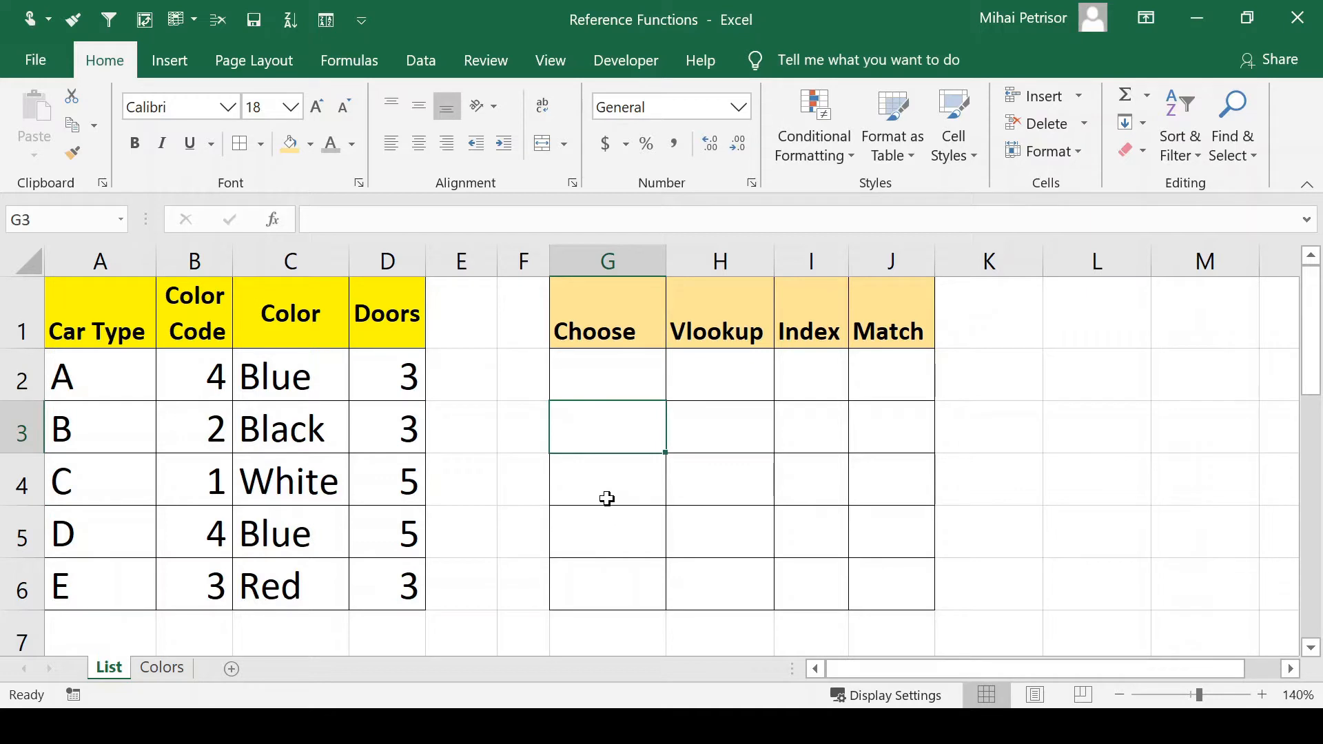
Examine the car type, color code, color and doors data and the empty Choose column on the List sheet.
click(141, 381)
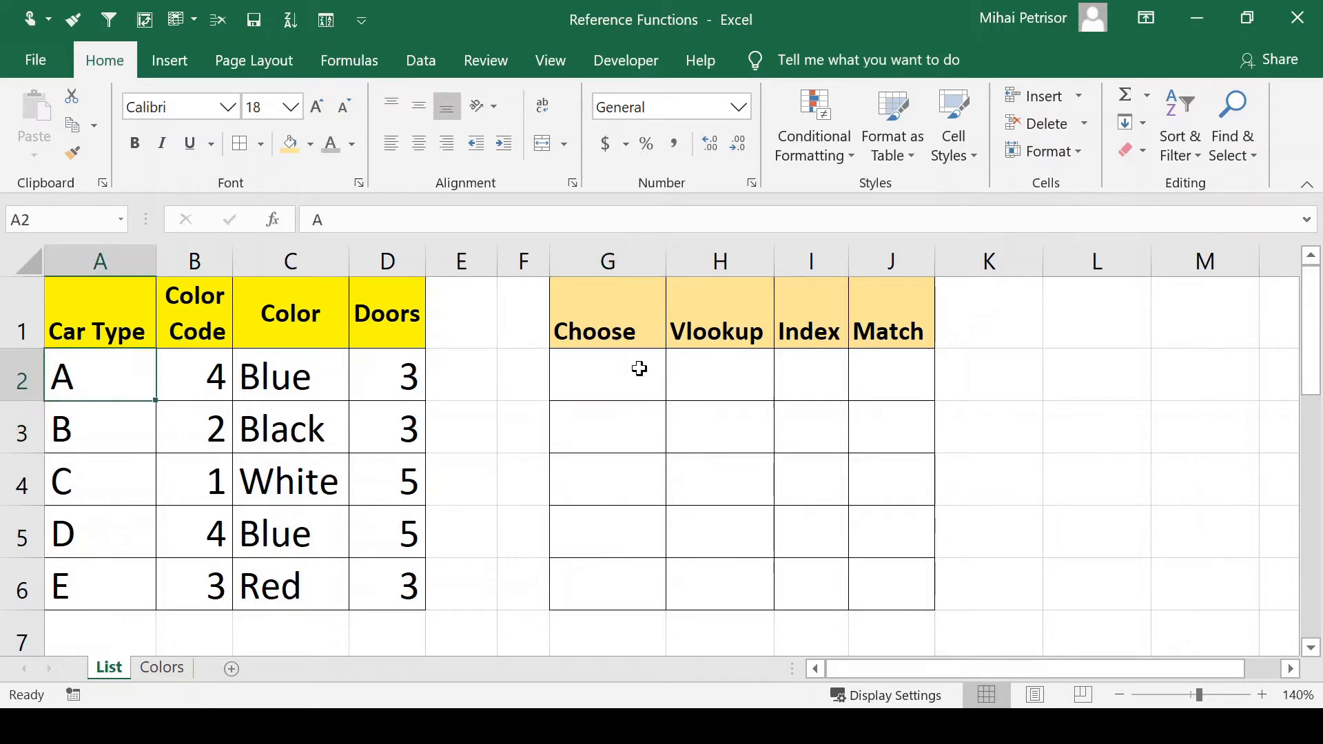
click(639, 373)
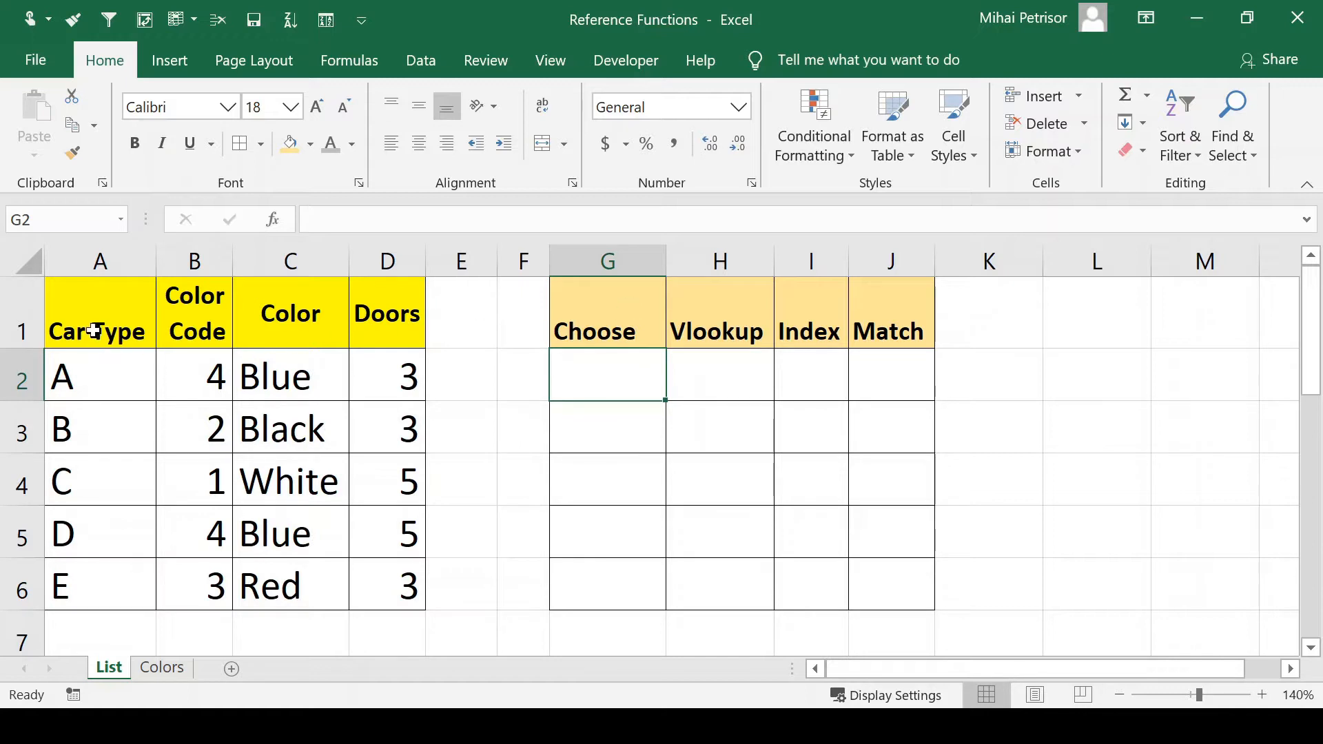
drag(103, 380, 140, 585)
drag(211, 368, 207, 572)
drag(290, 363, 310, 576)
drag(386, 363, 407, 584)
click(611, 370)
click(607, 310)
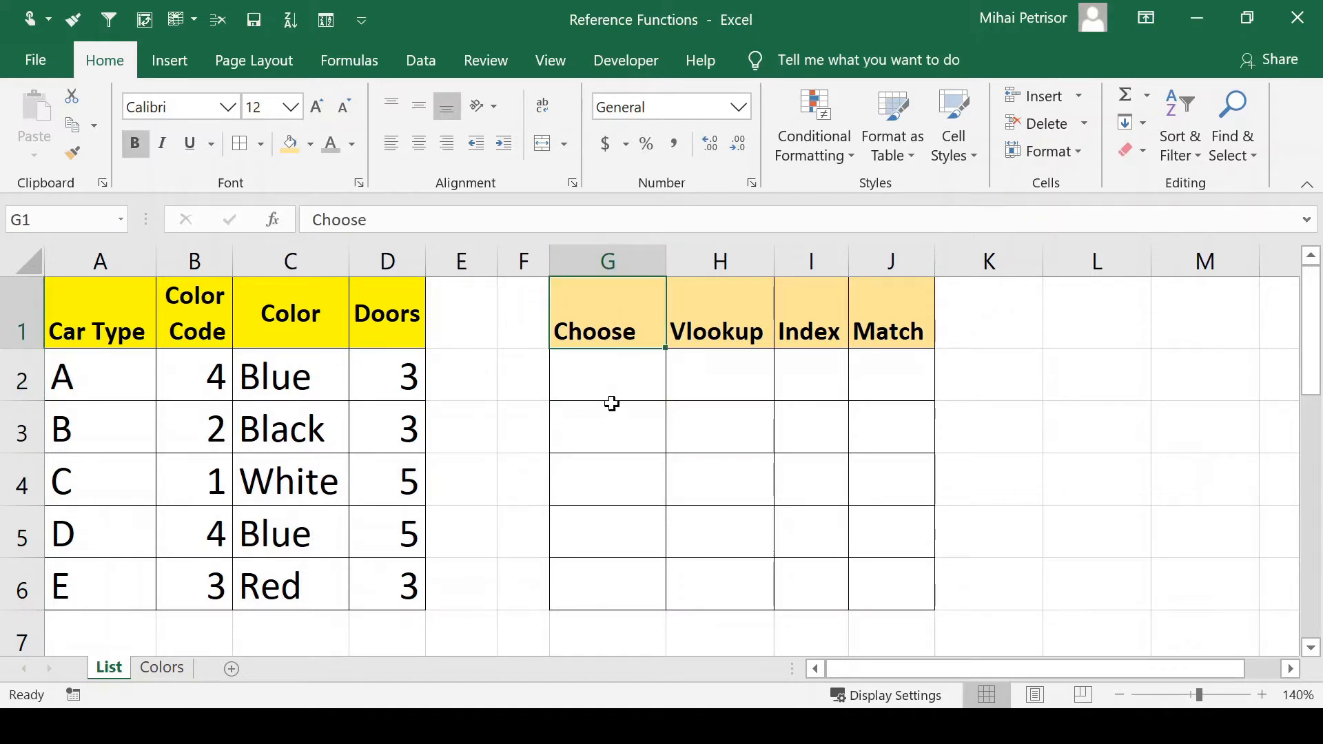
click(610, 382)
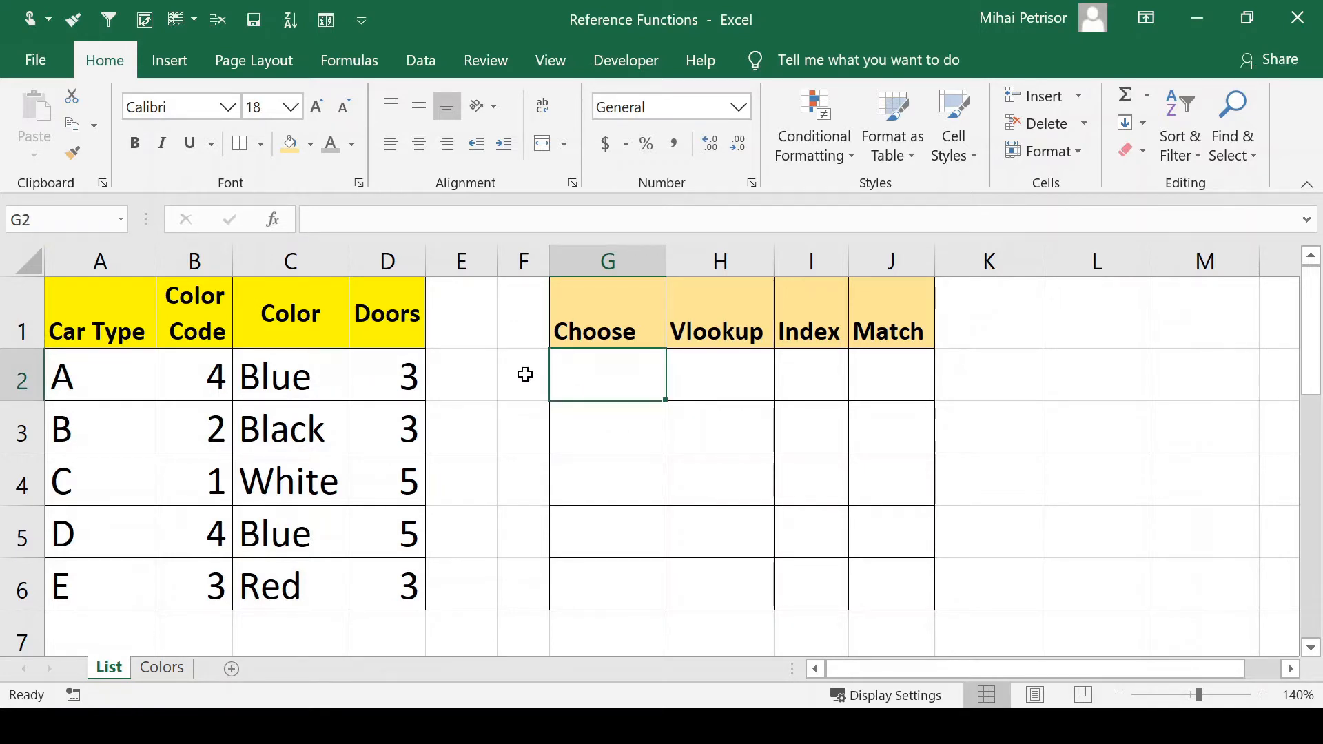
click(195, 385)
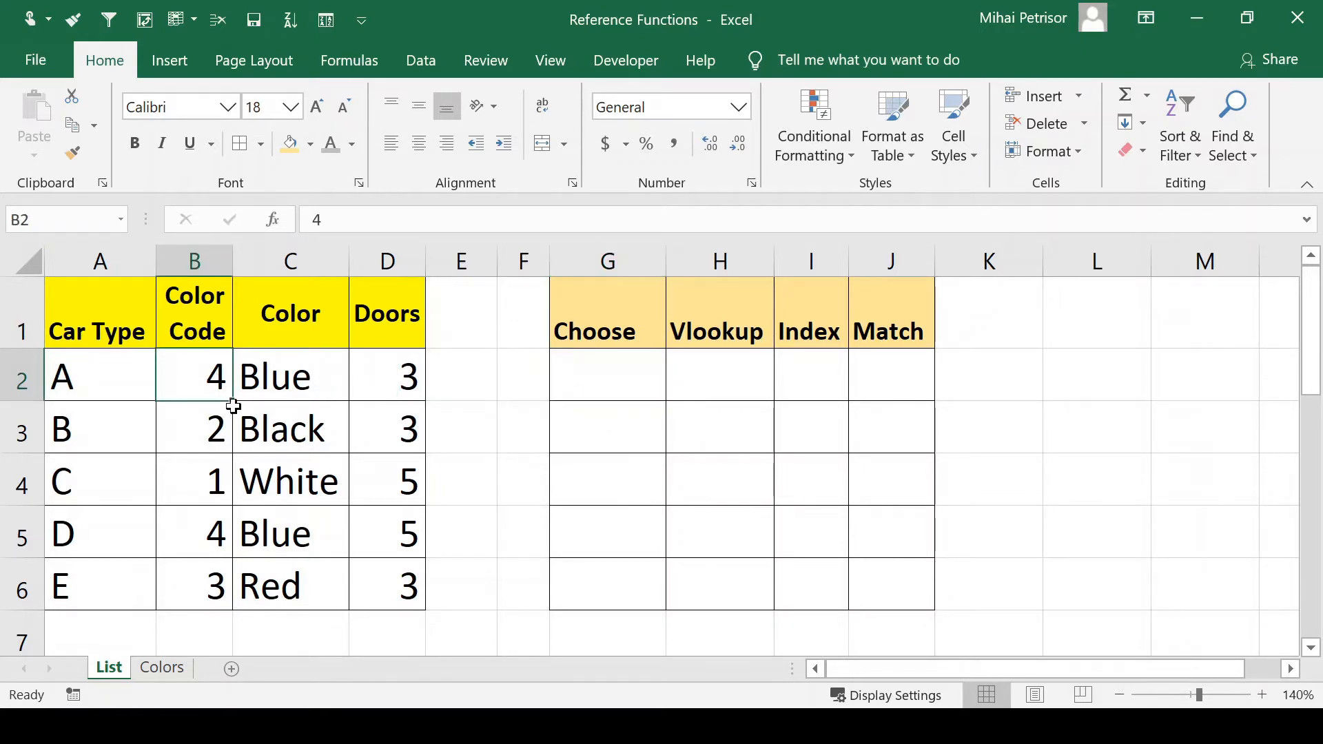
Begin a CHOOSE formula in G2 with B2 as the index number and "White" as the first value.
click(623, 372)
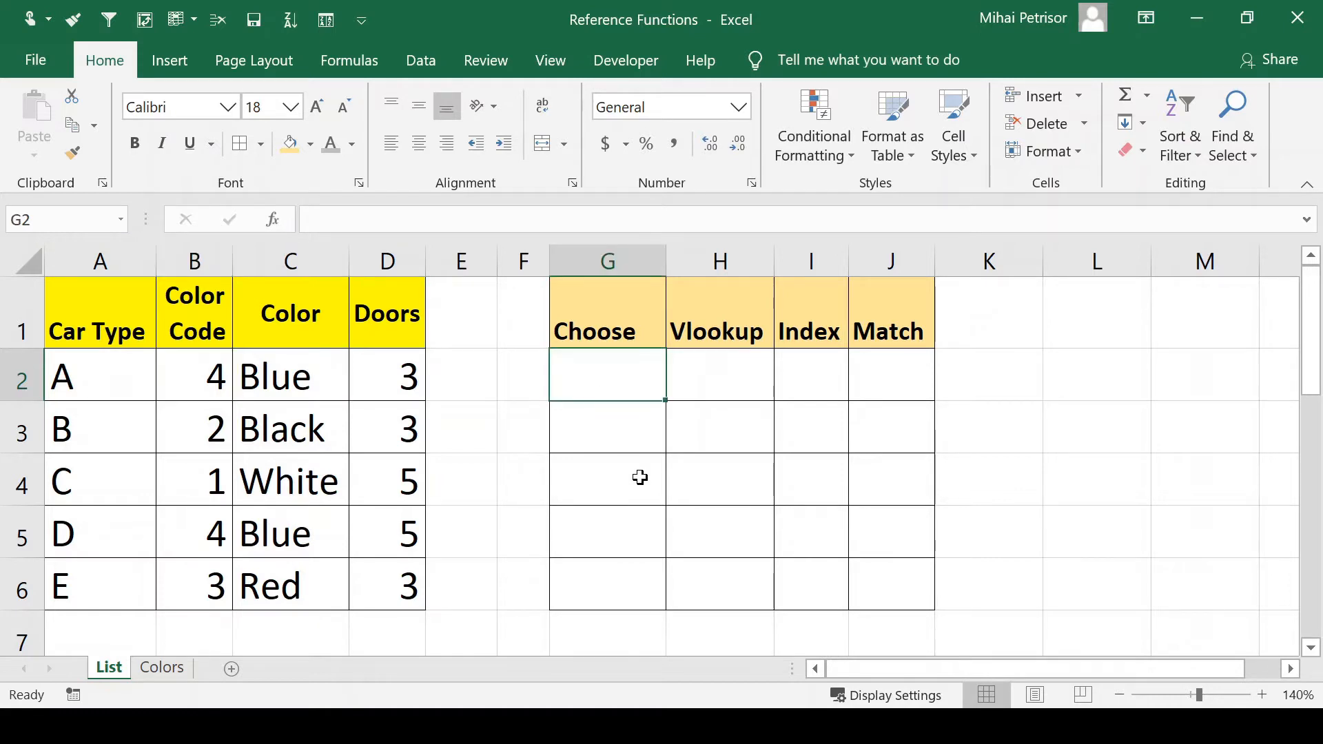
text(=choo)
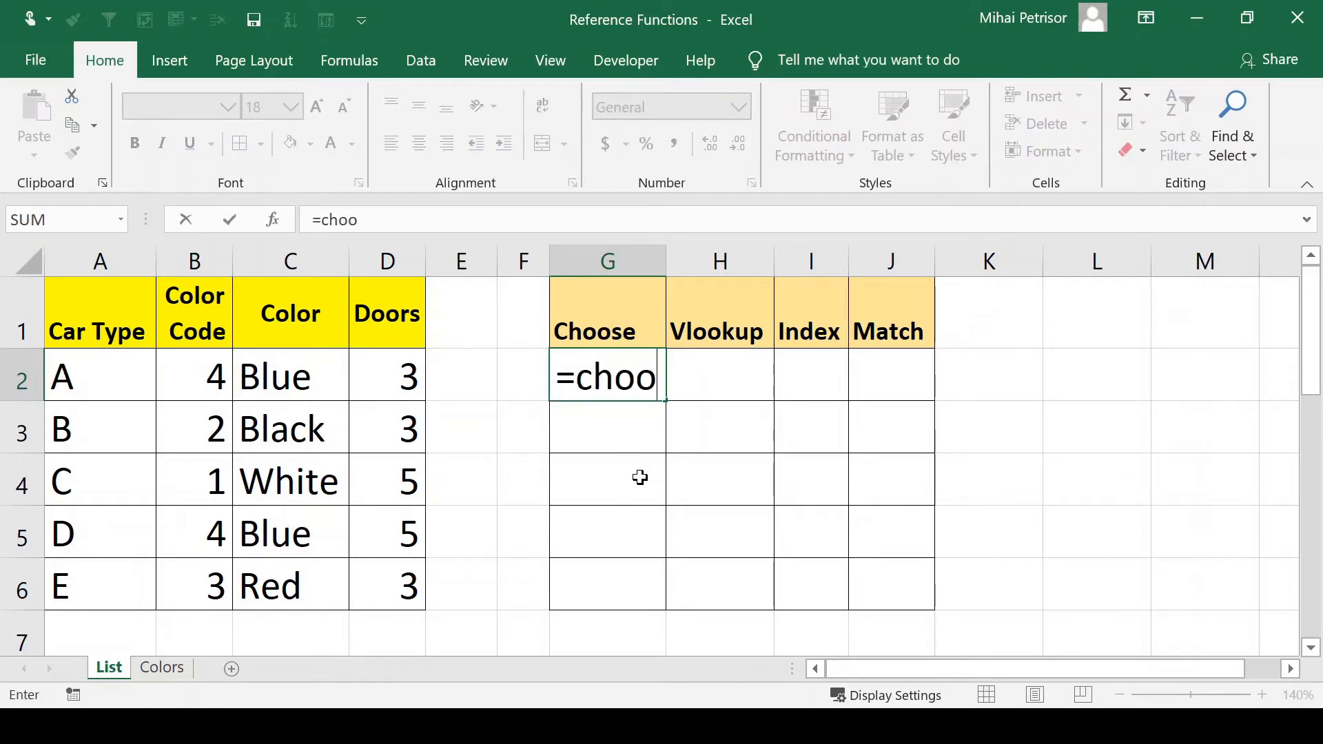
key(Tab)
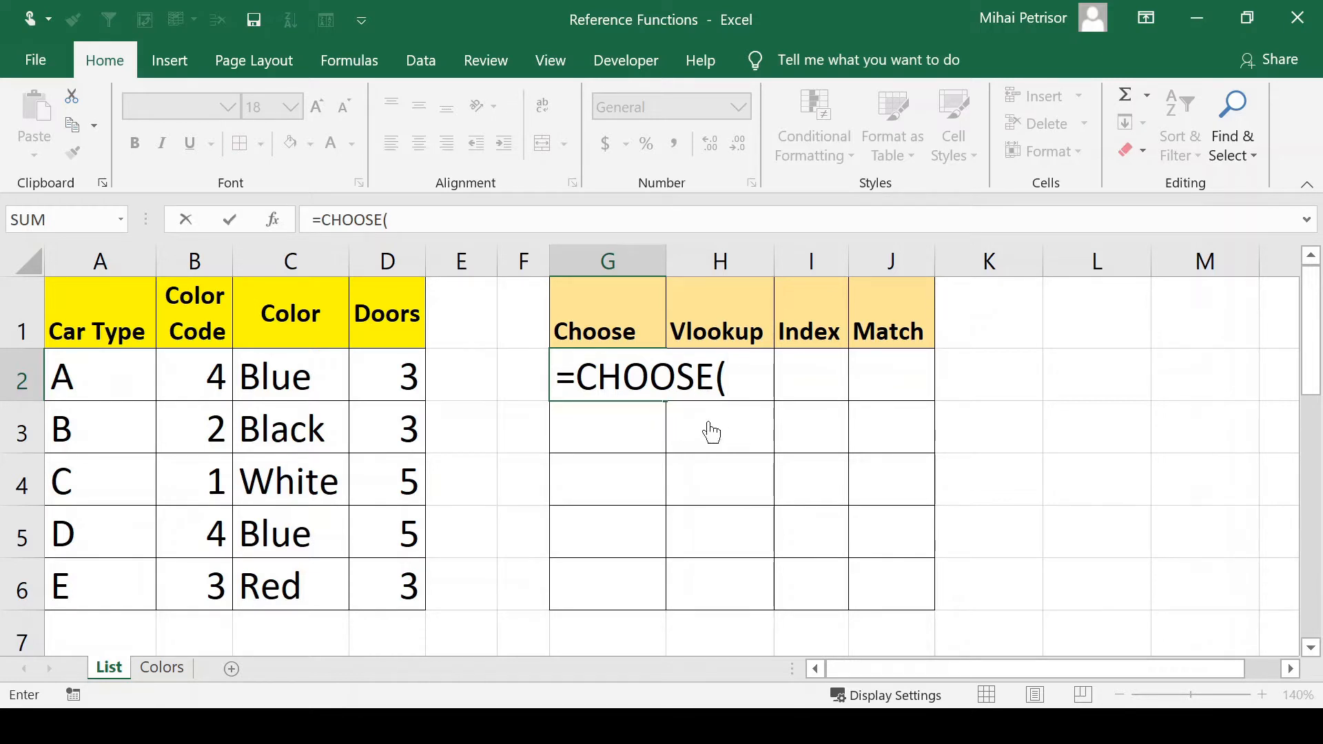
click(200, 381)
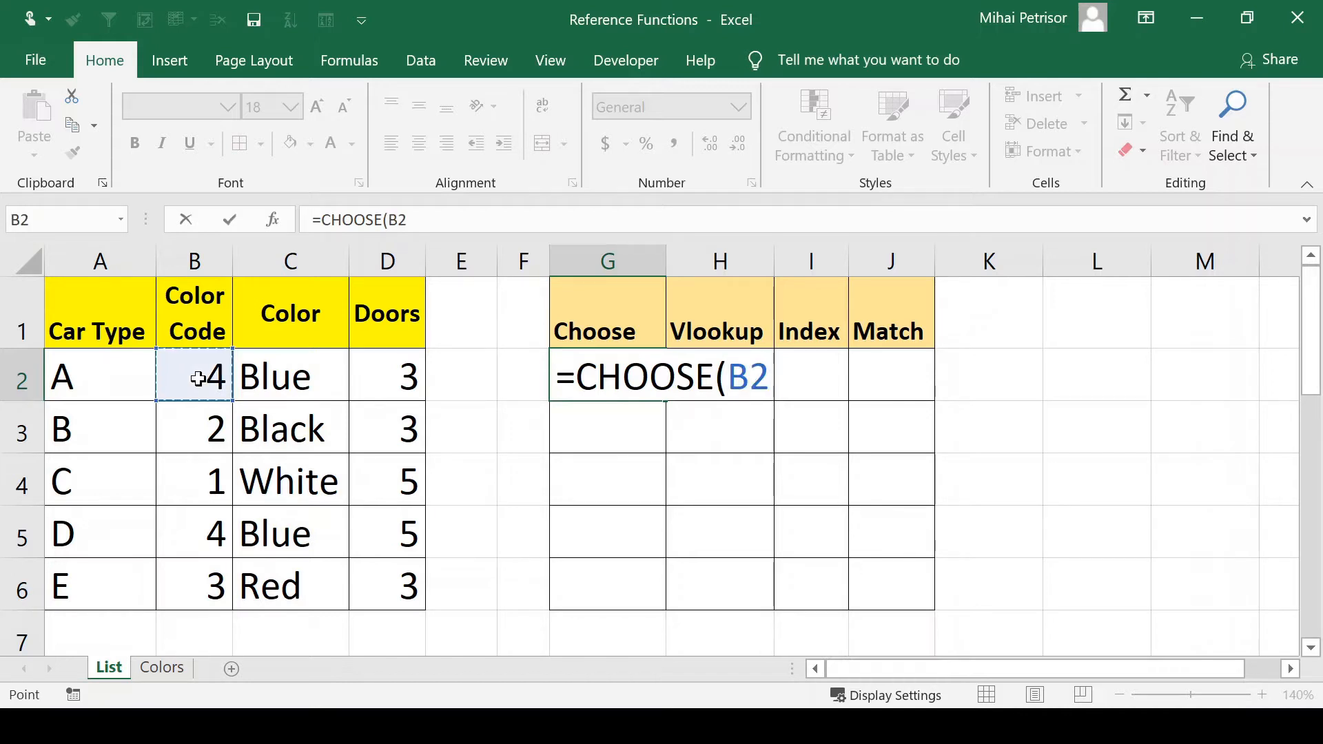
text(;)
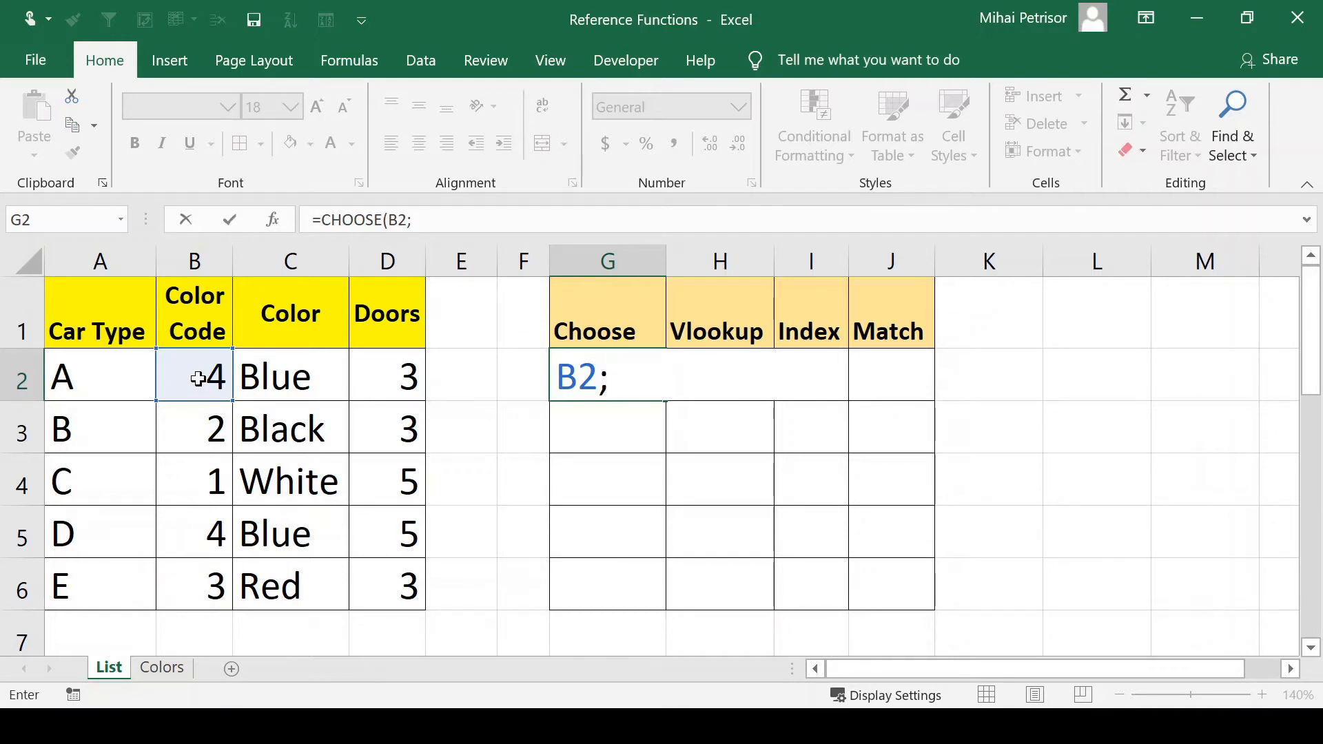
text("")
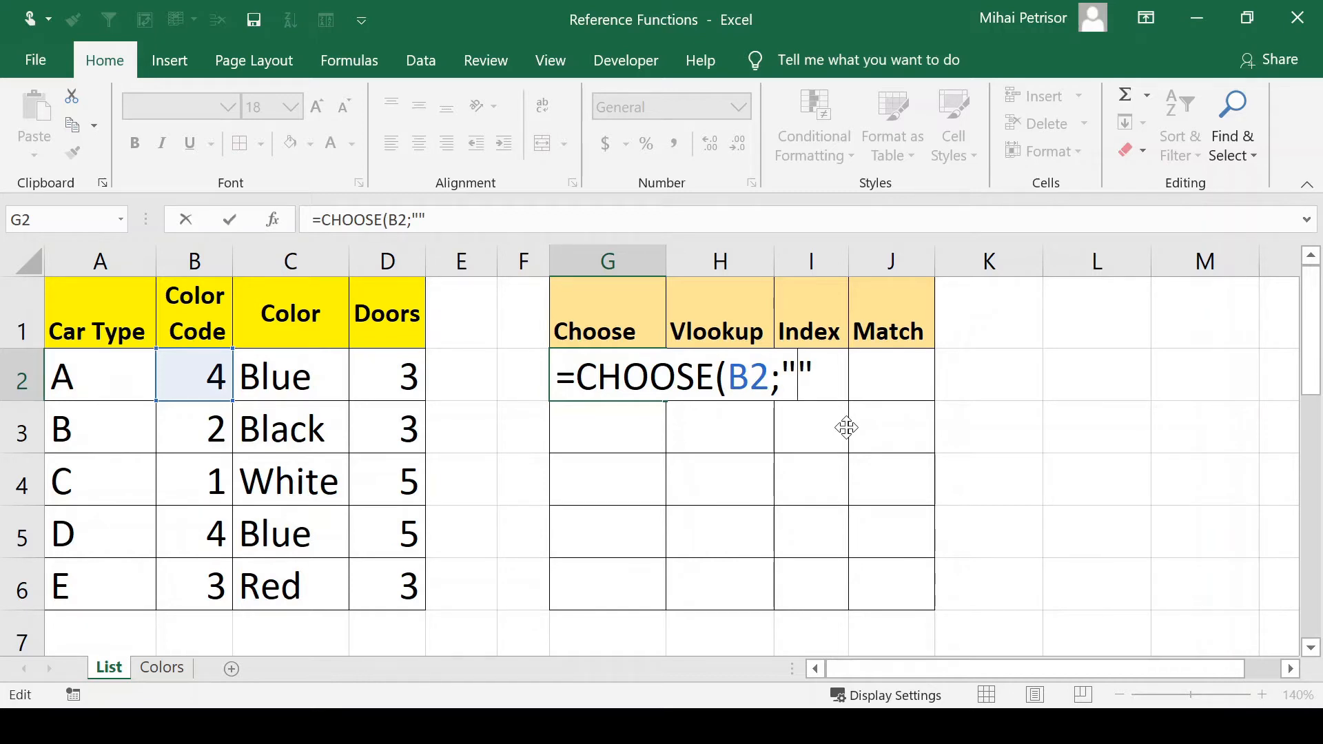
text(White)
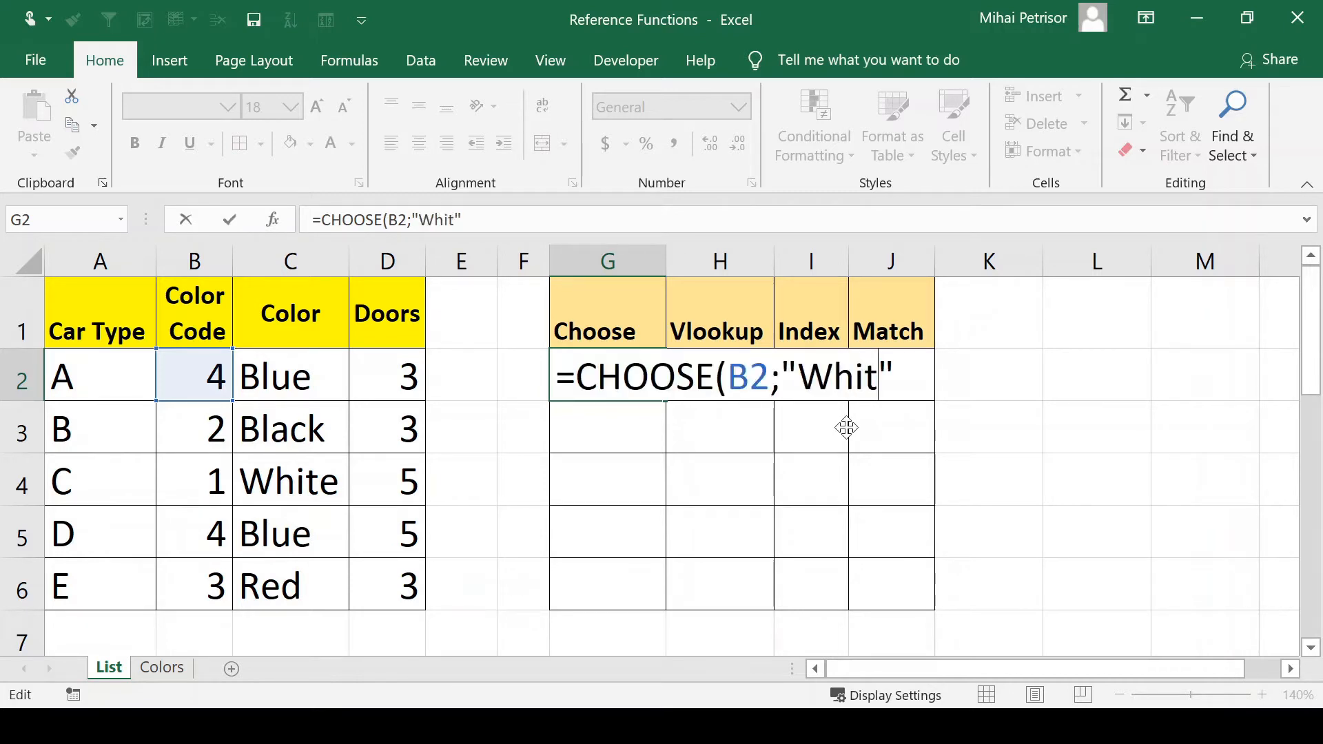
click(918, 365)
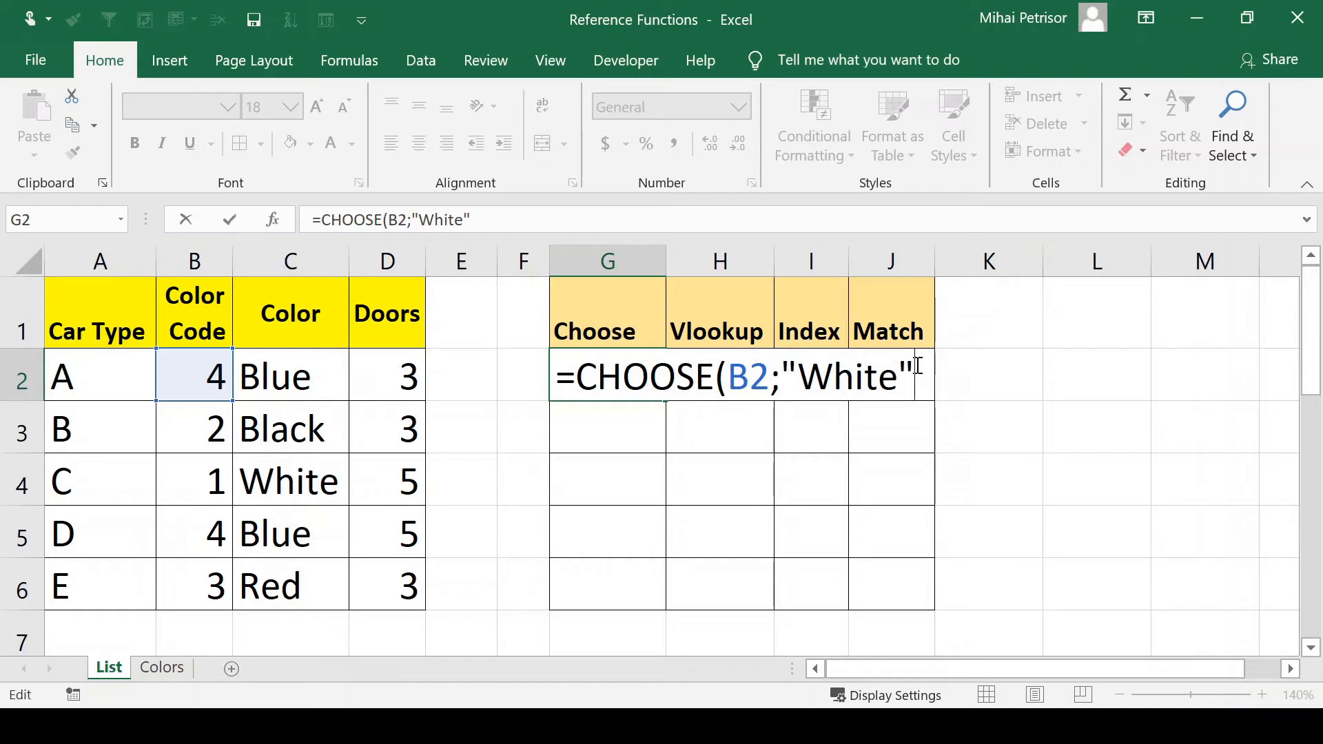
Add "Black", "Red" and "Blue" as the remaining CHOOSE values in G2 and complete the formula.
text(;""Black)
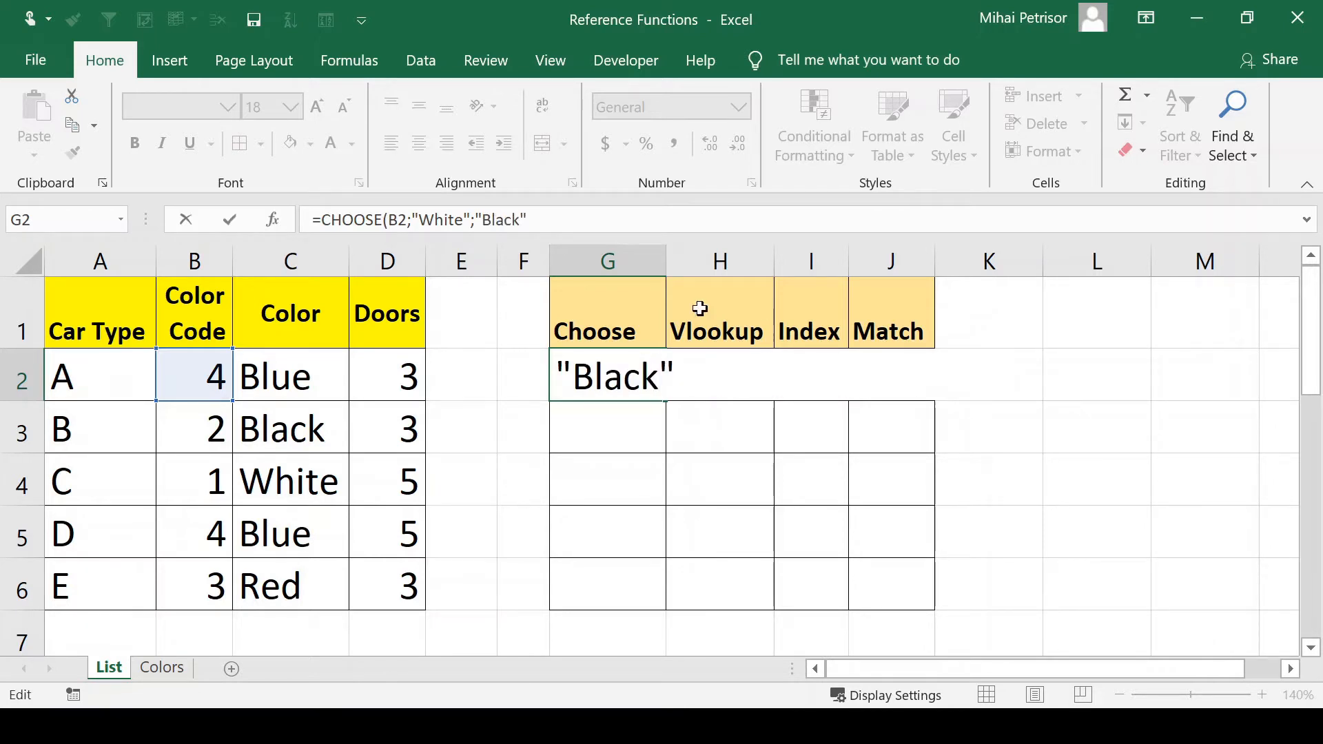
text(;Red)
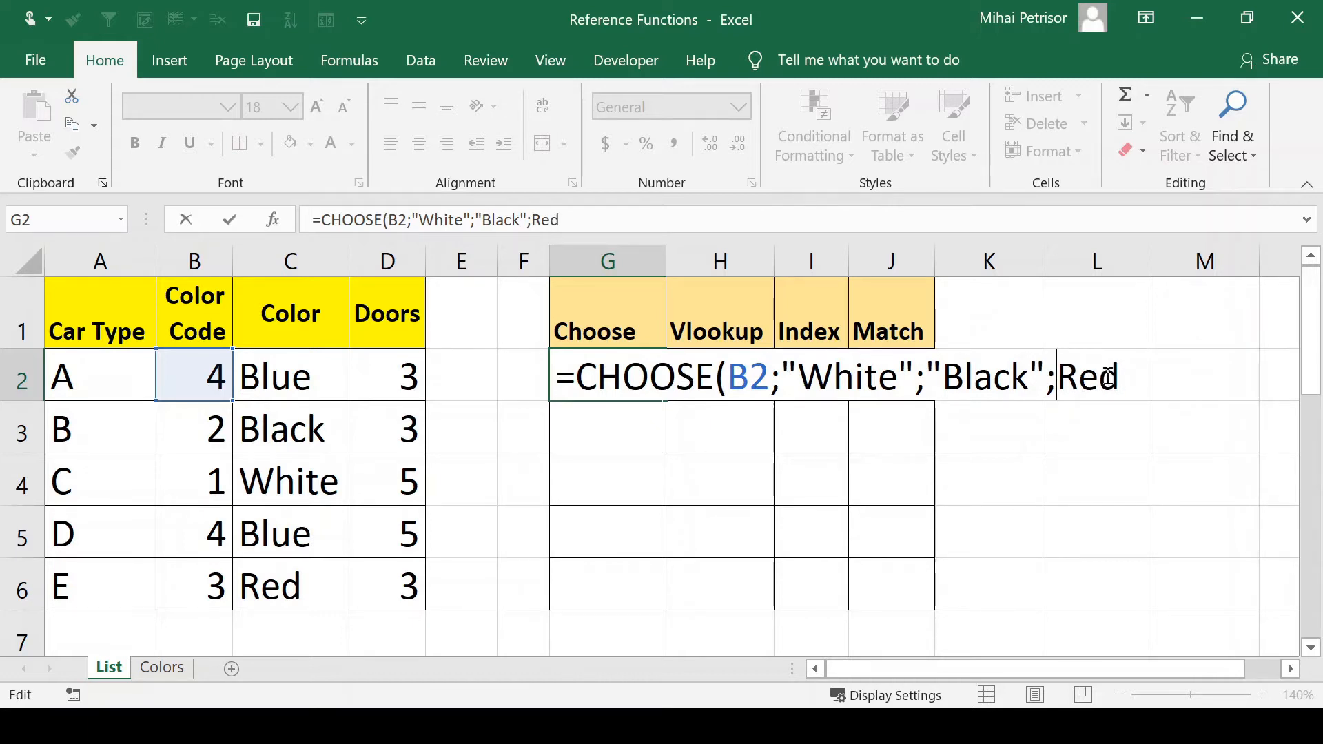
text("")
key(BackSpace)
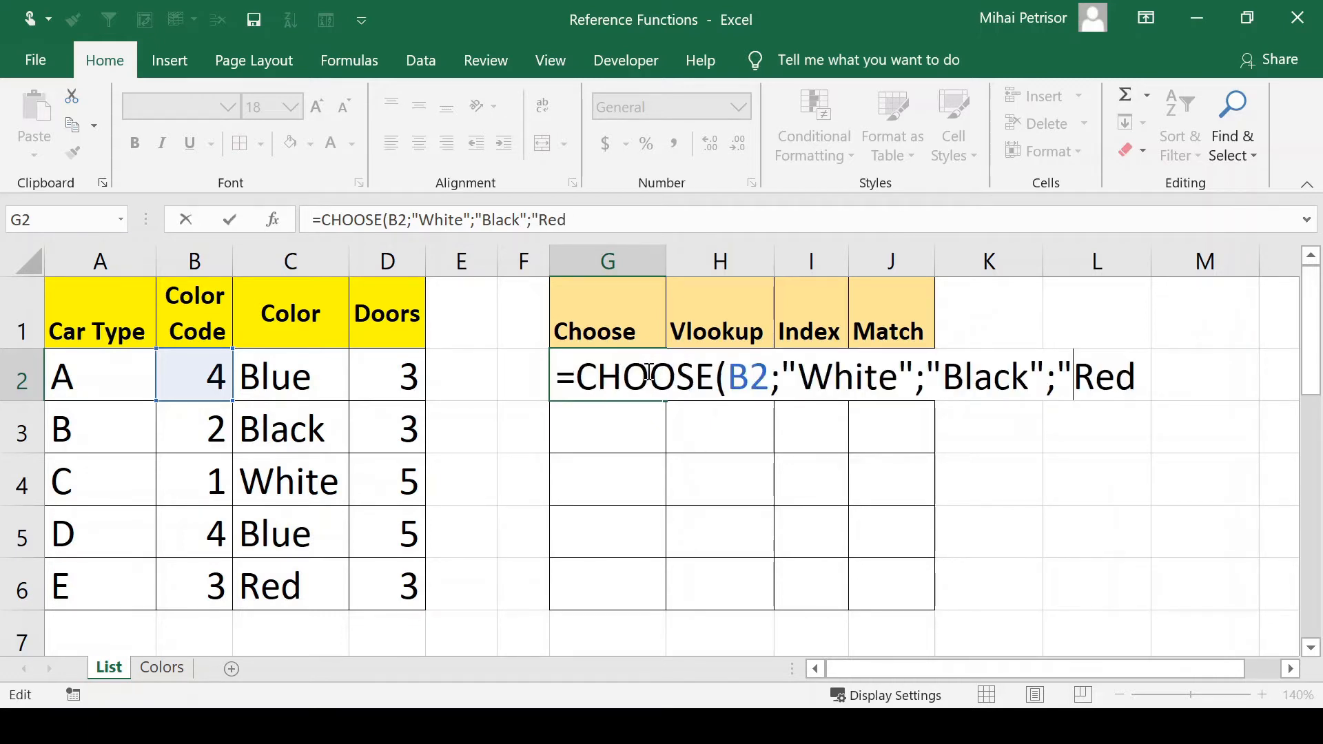
text(";"")
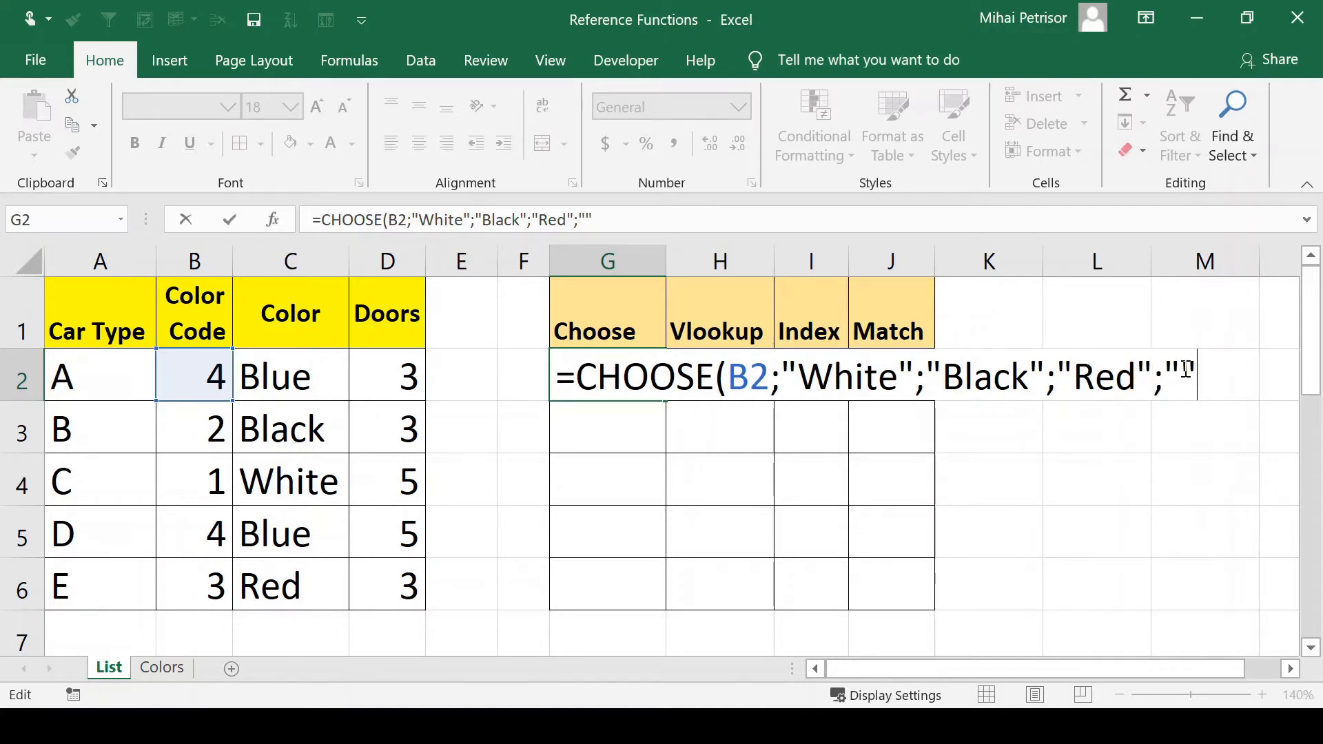
click(1186, 369)
text(Blue)
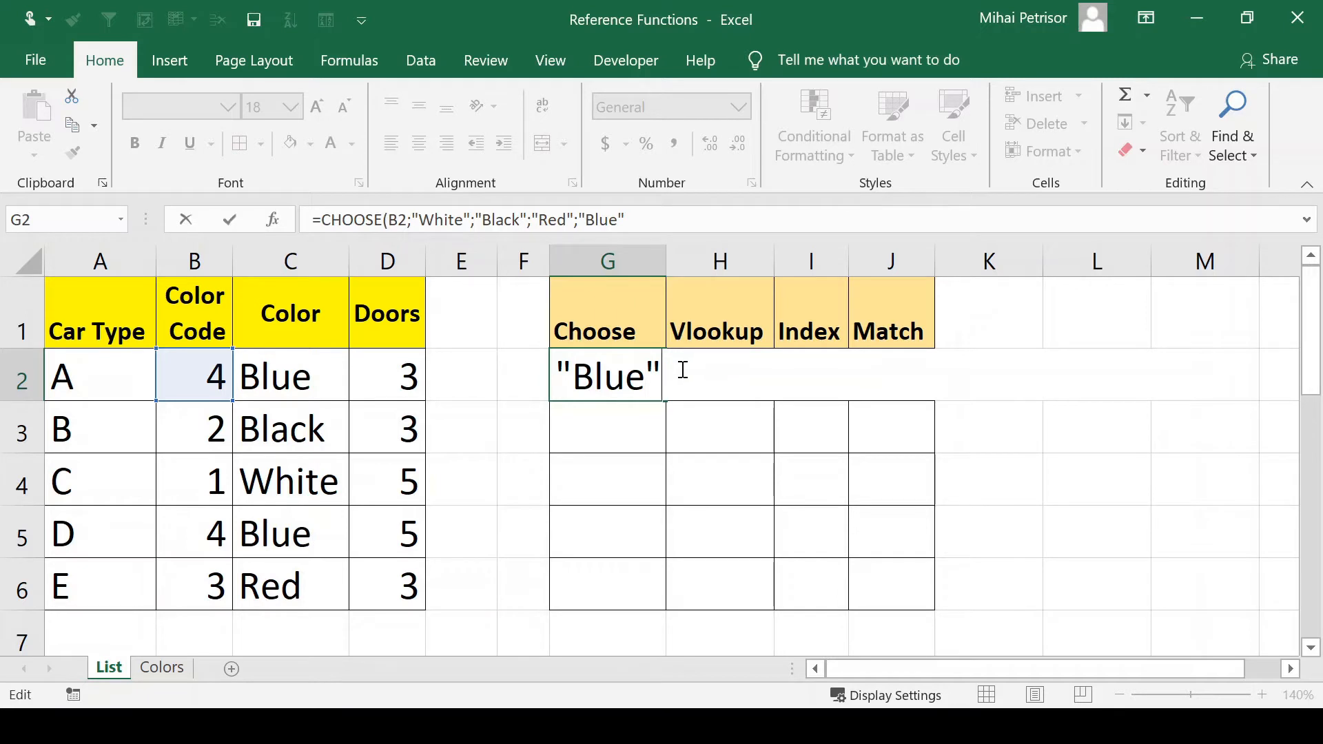
key(Return)
Review the CHOOSE formula in G2 against its index cell B2 and copy it down through G6.
click(604, 378)
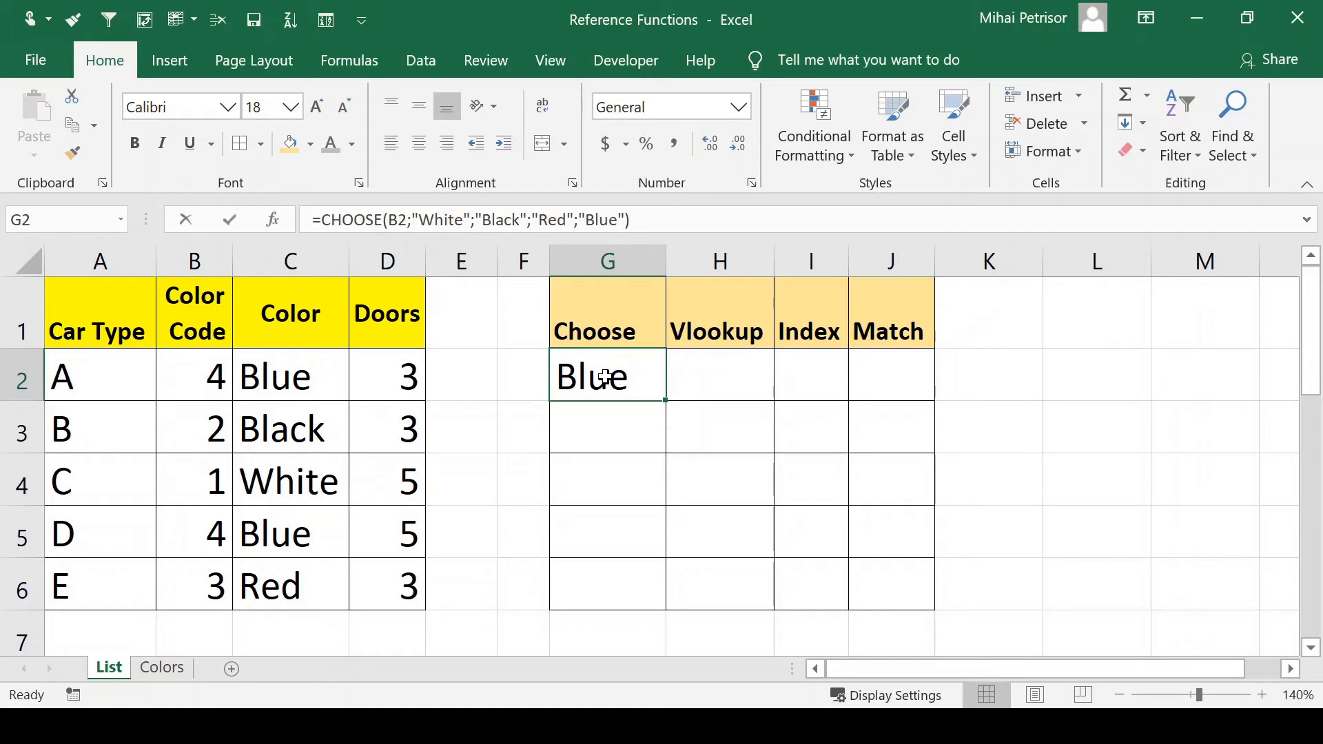
double_click(604, 377)
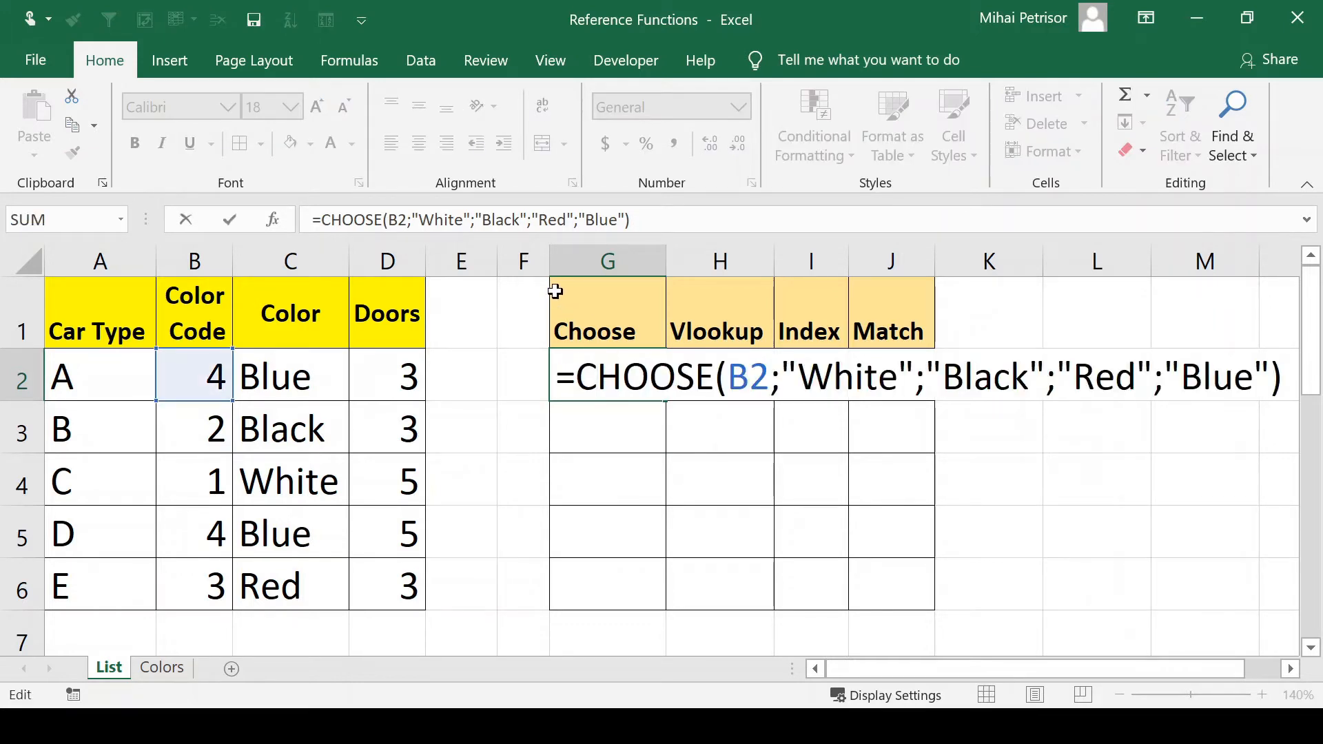
key(Escape)
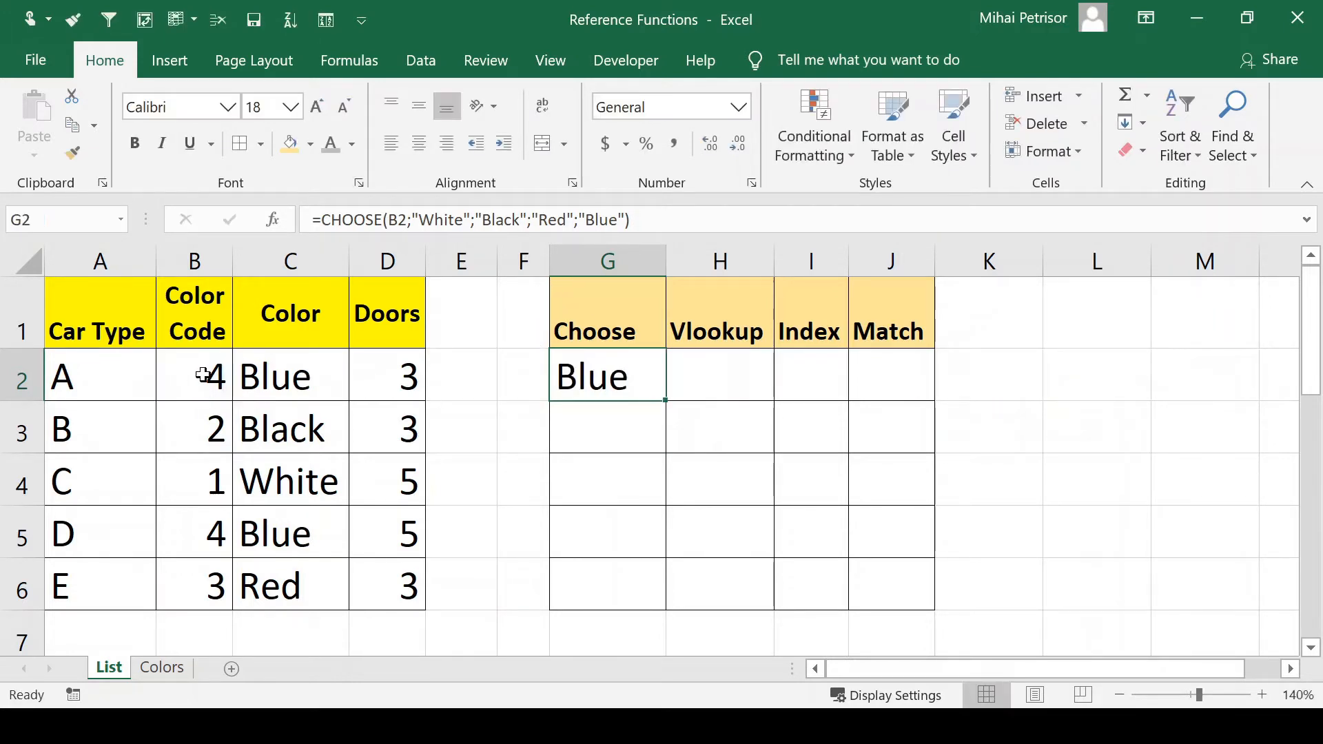
click(203, 374)
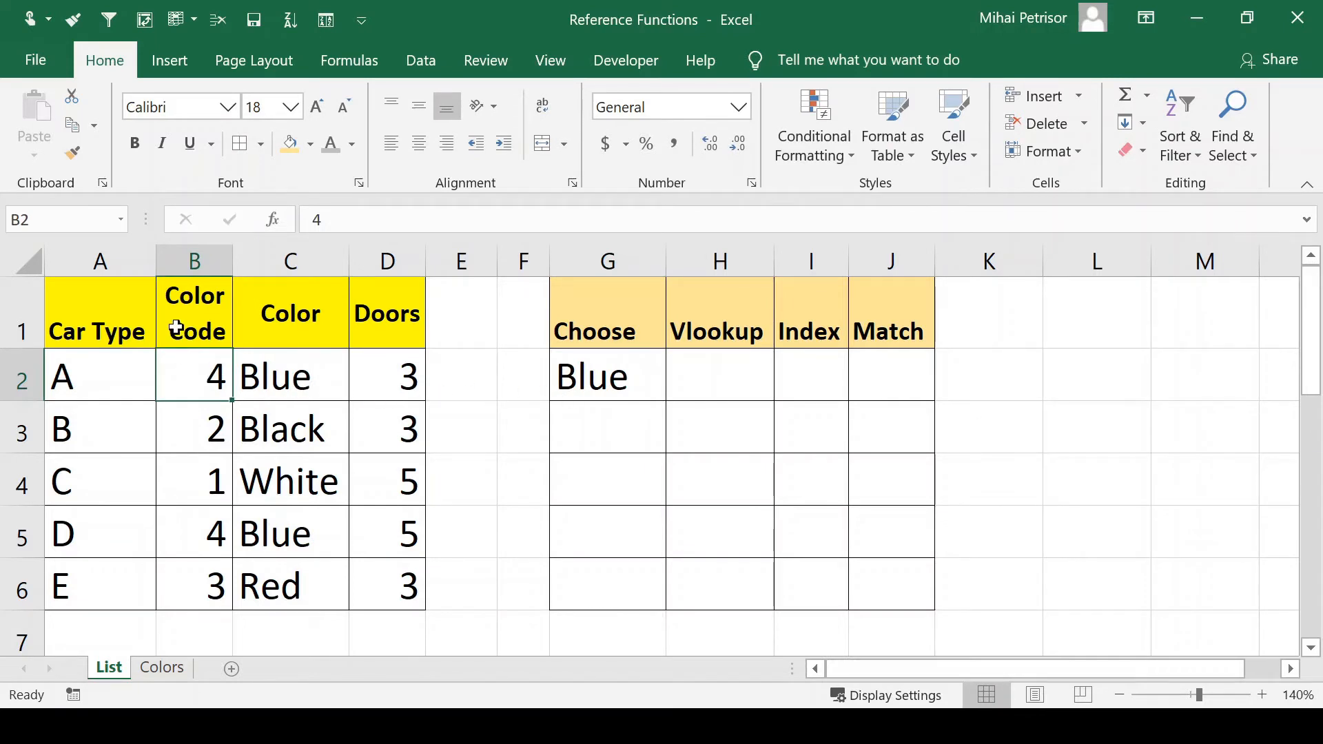
click(617, 380)
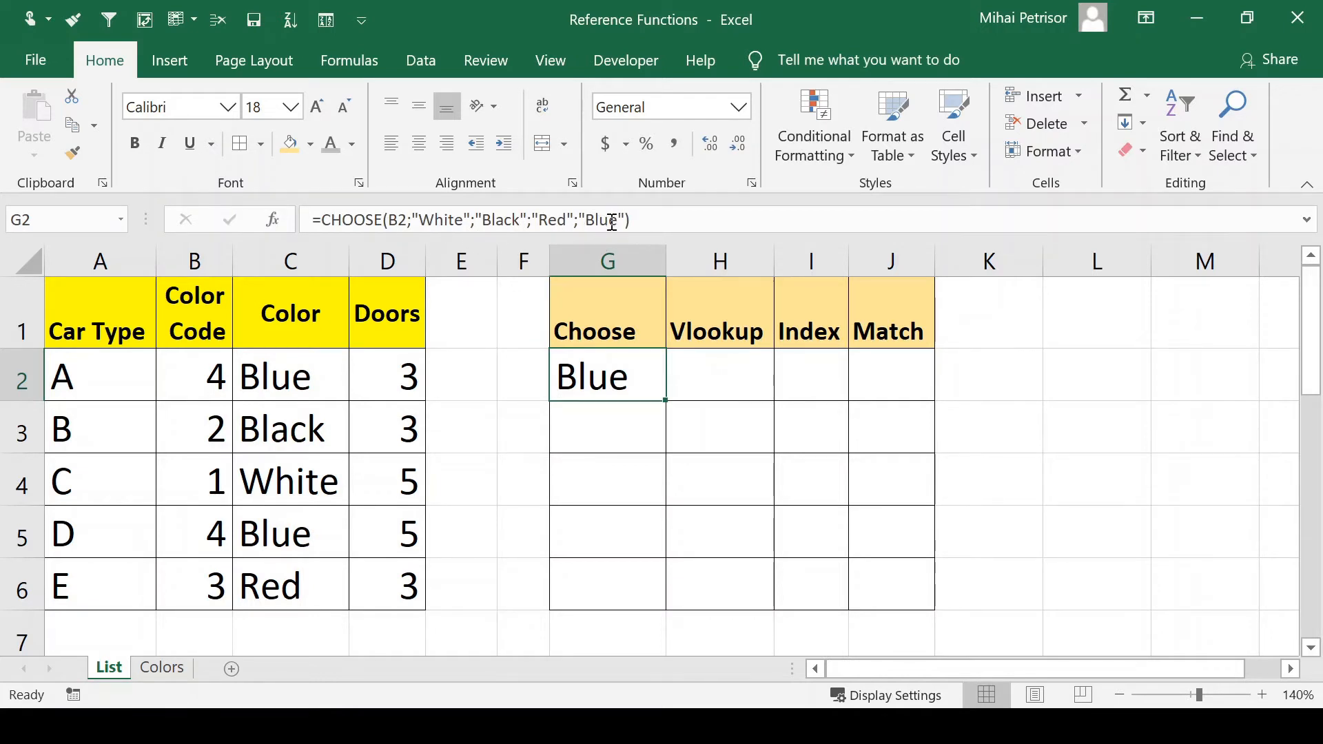
drag(666, 400, 647, 601)
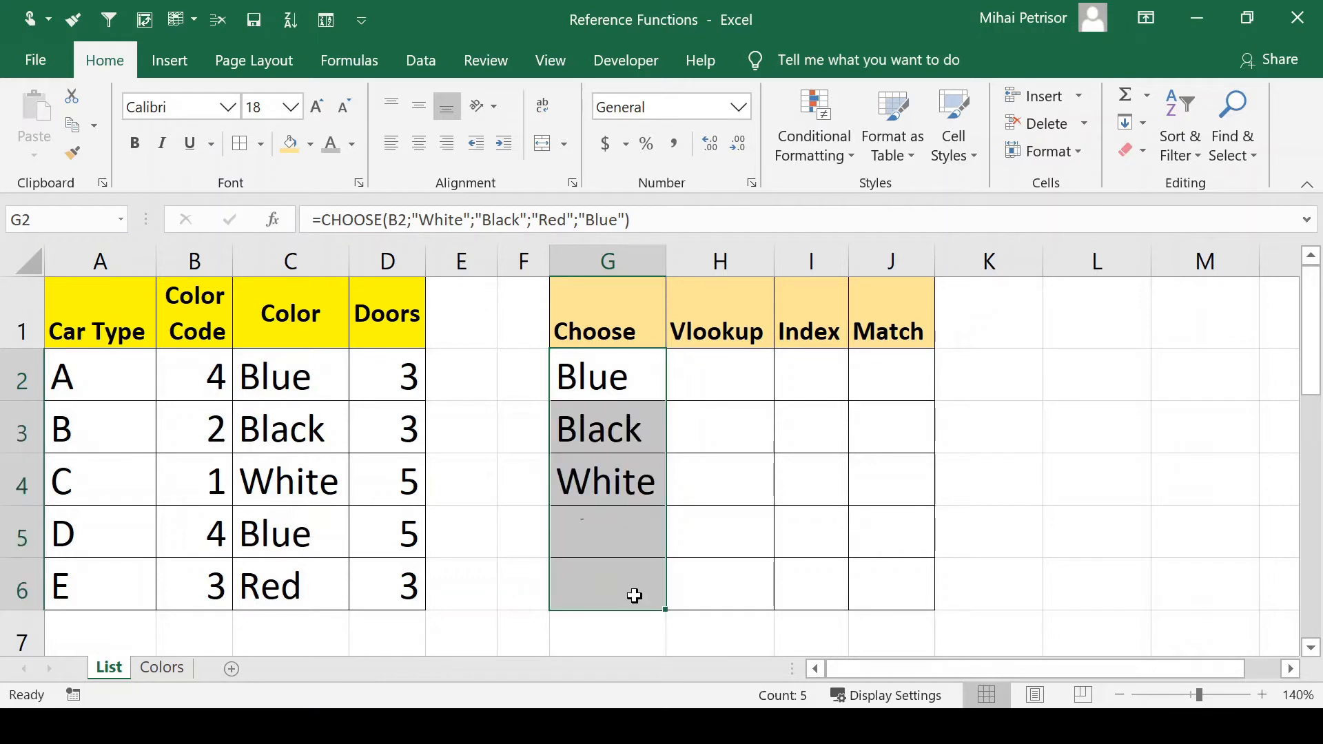
Check the copied CHOOSE formulas in cells G2 through G6.
click(608, 384)
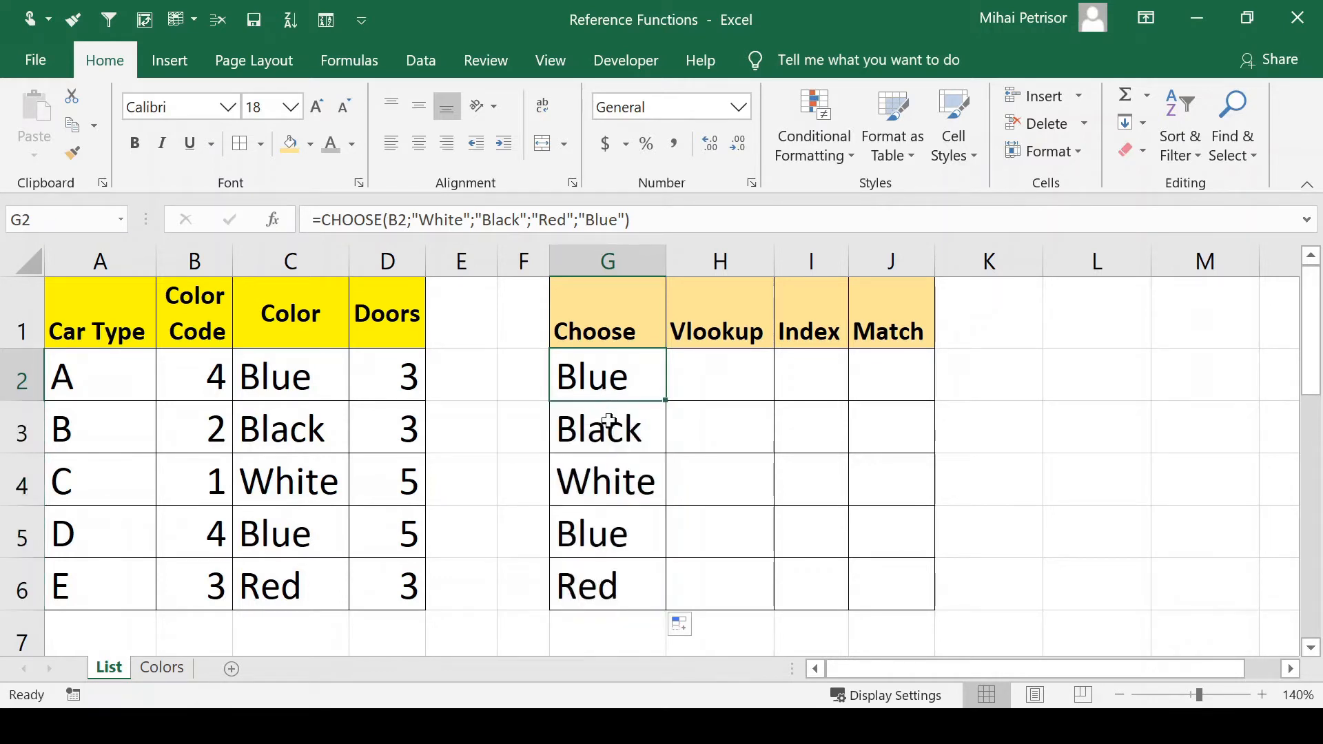
click(609, 430)
click(606, 481)
click(610, 531)
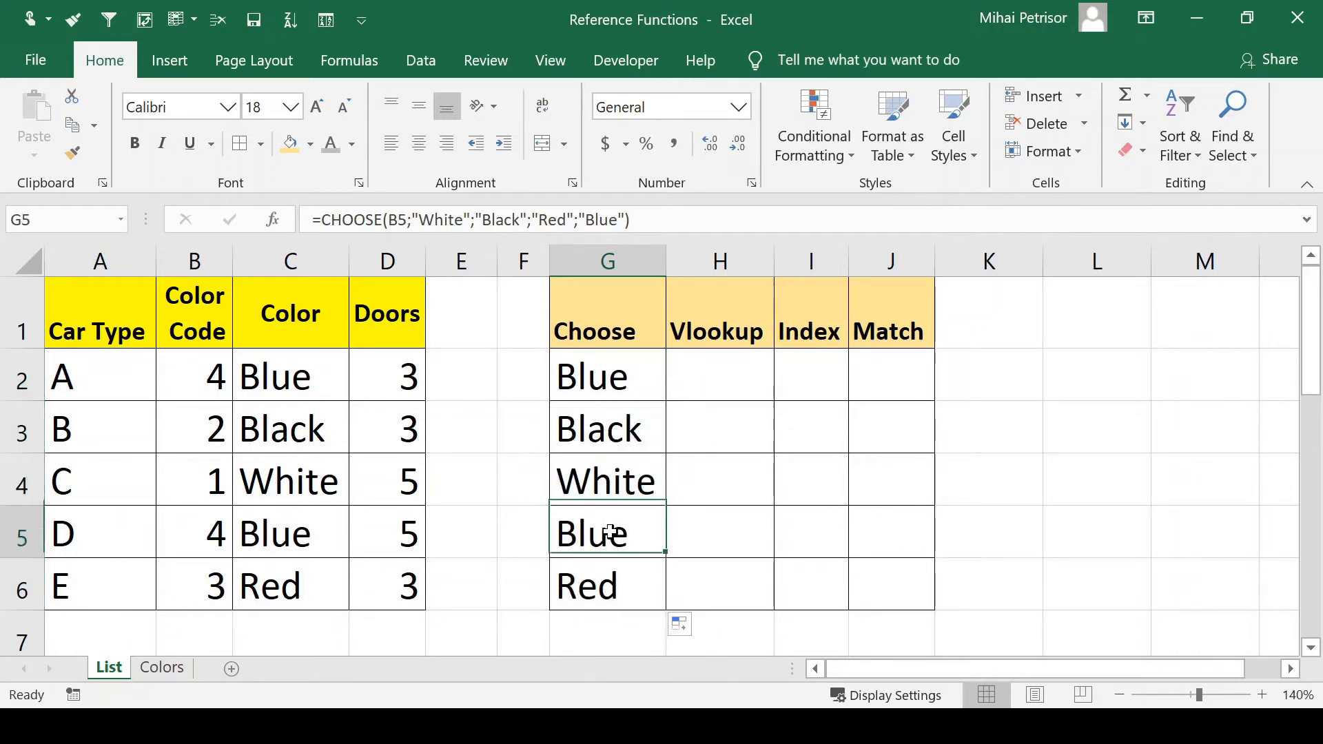
click(604, 581)
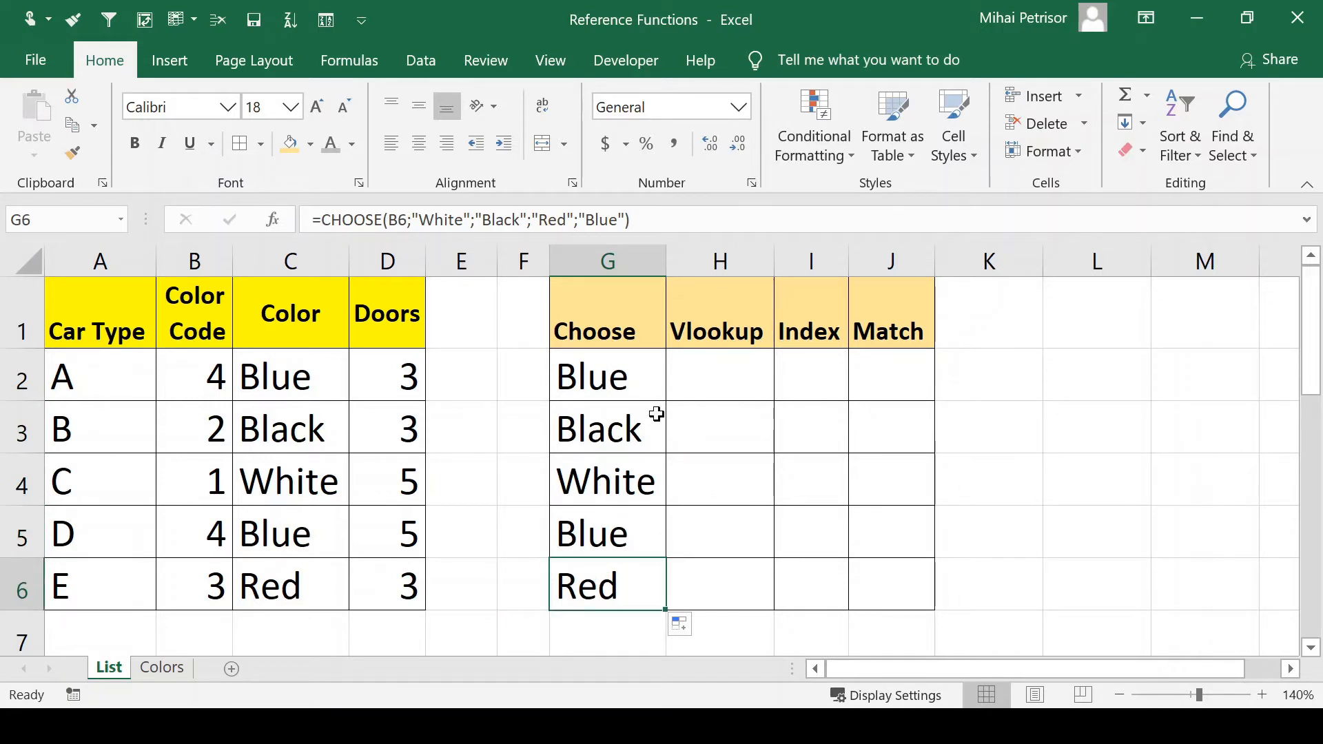
click(606, 358)
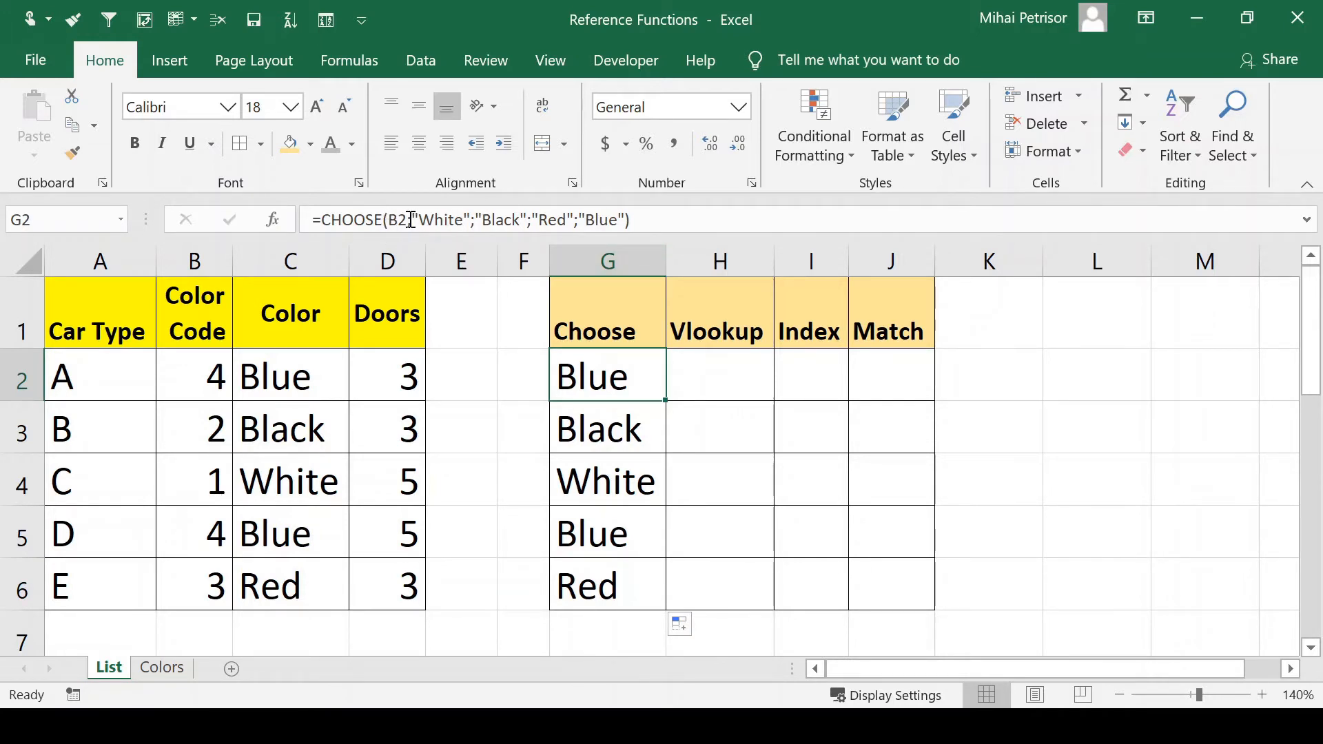
Look at the color code table on the Colors sheet, then return to cell H2 on the List sheet.
click(703, 378)
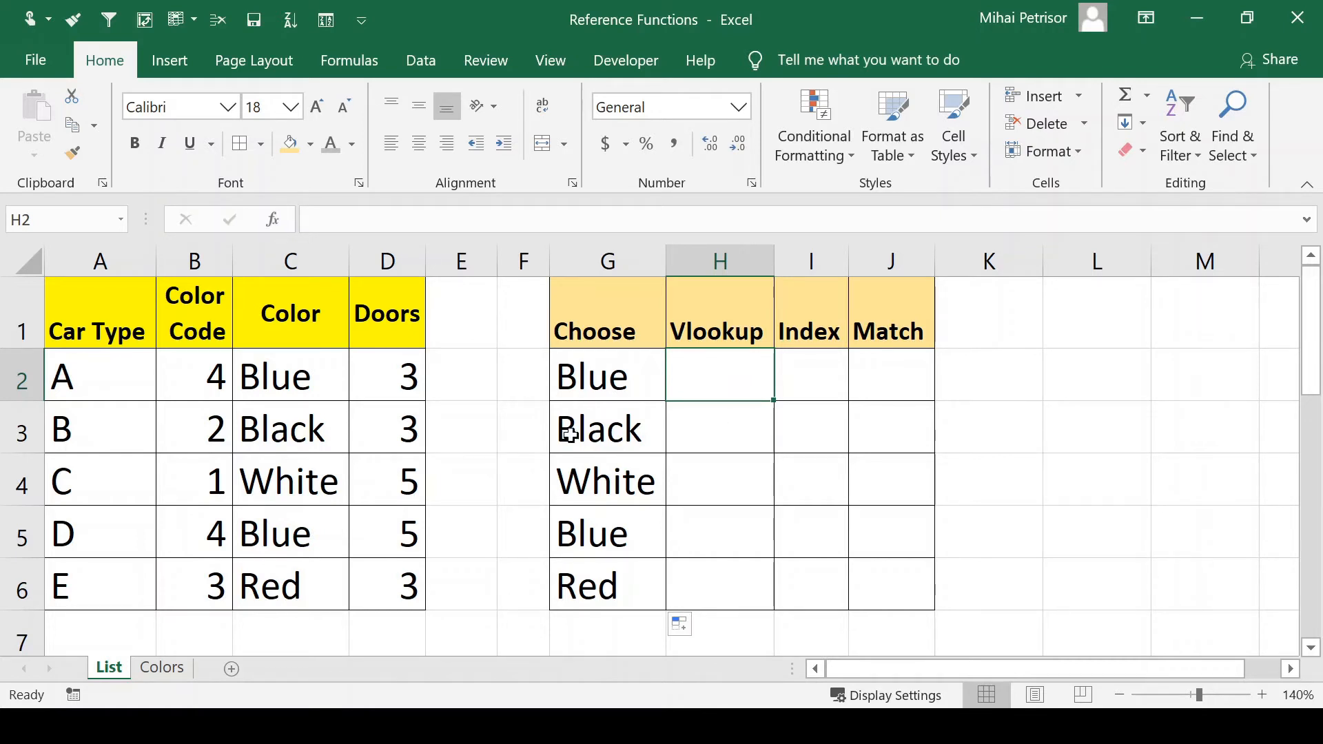
click(587, 375)
click(718, 380)
click(184, 375)
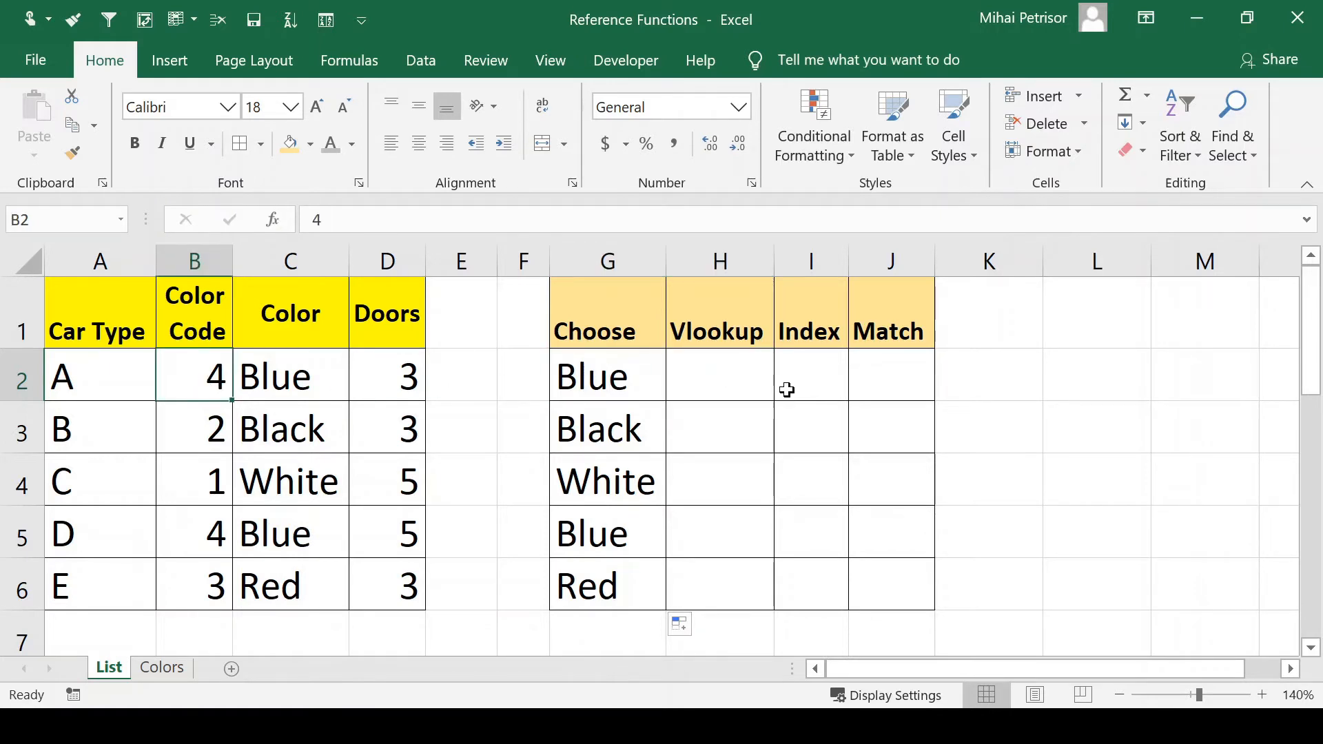
click(711, 381)
click(161, 668)
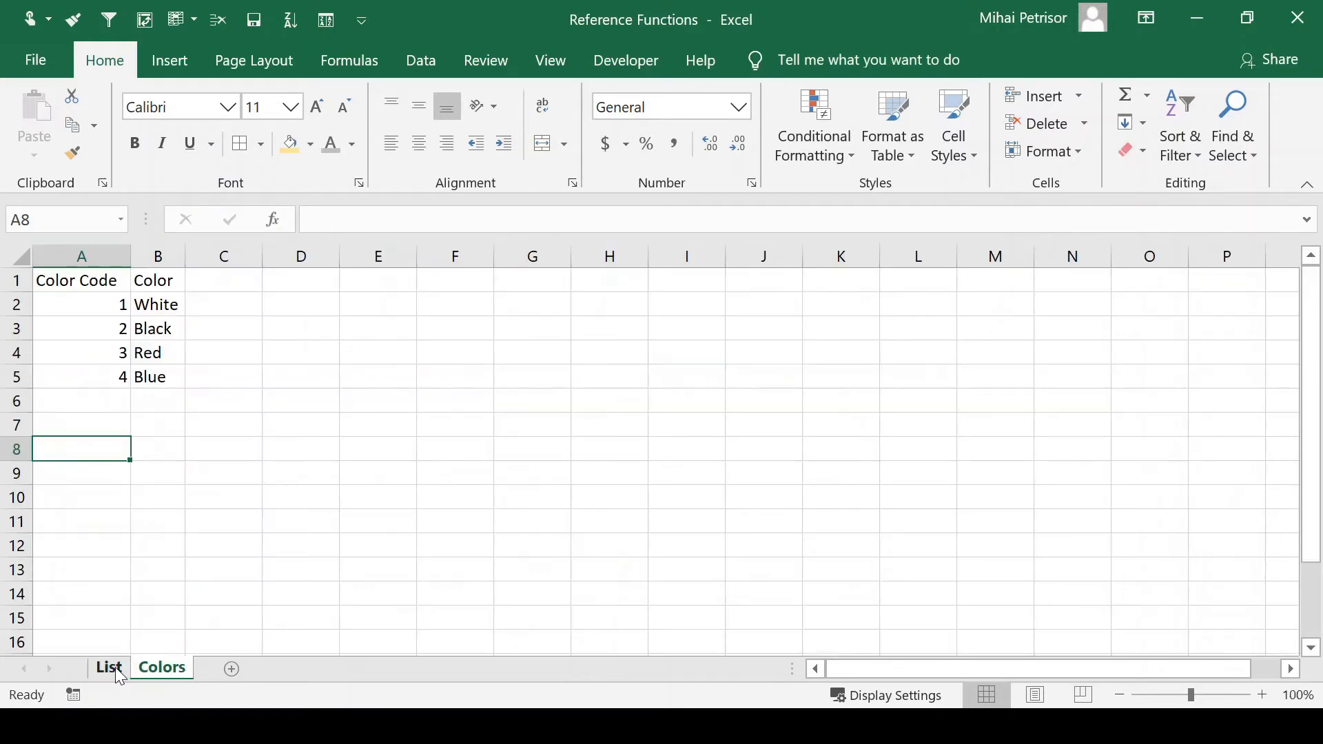
click(110, 668)
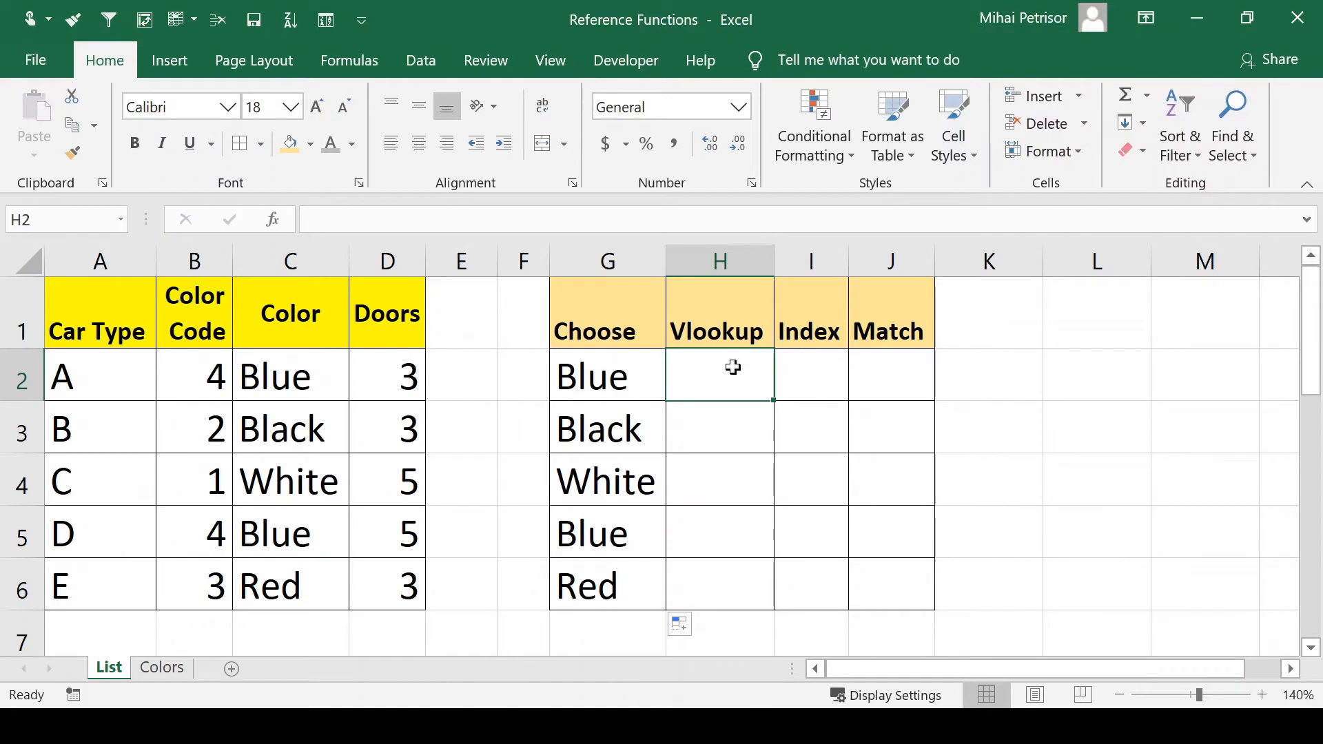
Enter a VLOOKUP formula in H2 that looks up B2 in Colors columns A:B, returning column 2 with exact match 0.
text(=vl)
key(Tab)
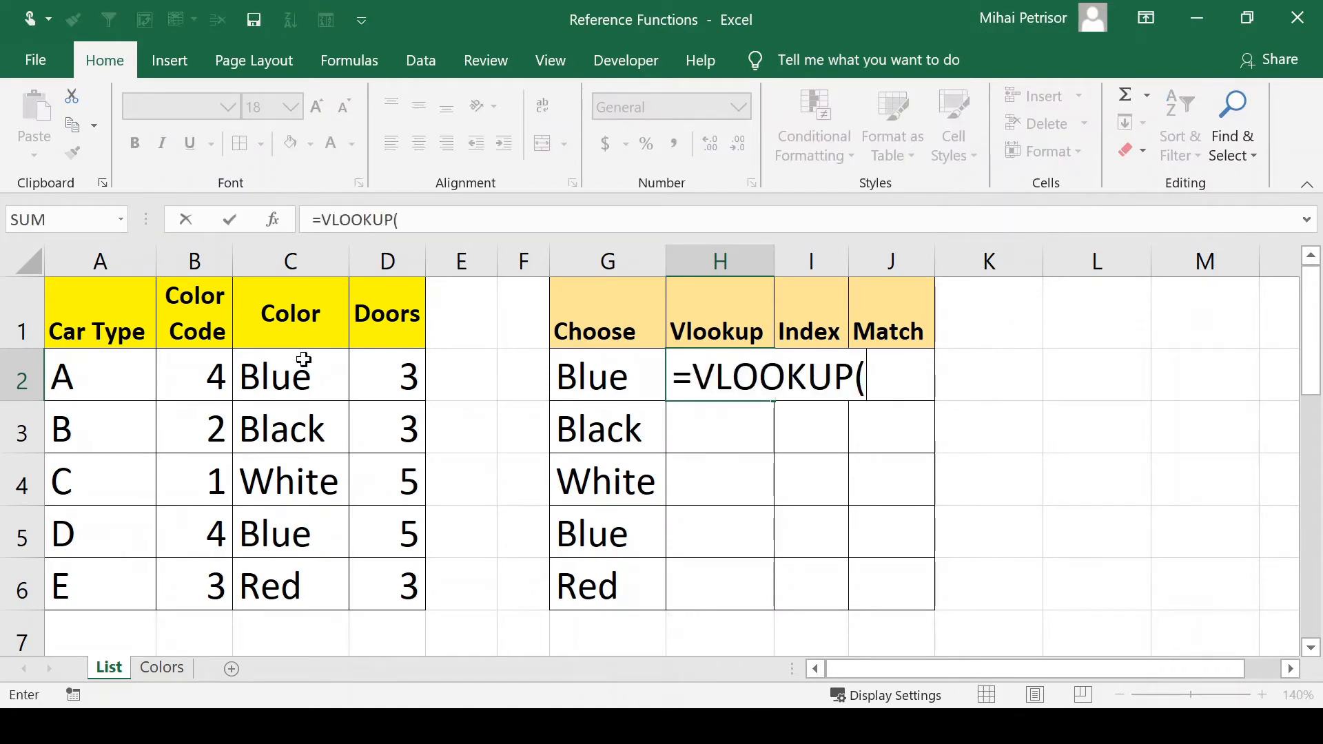
click(183, 384)
text(;)
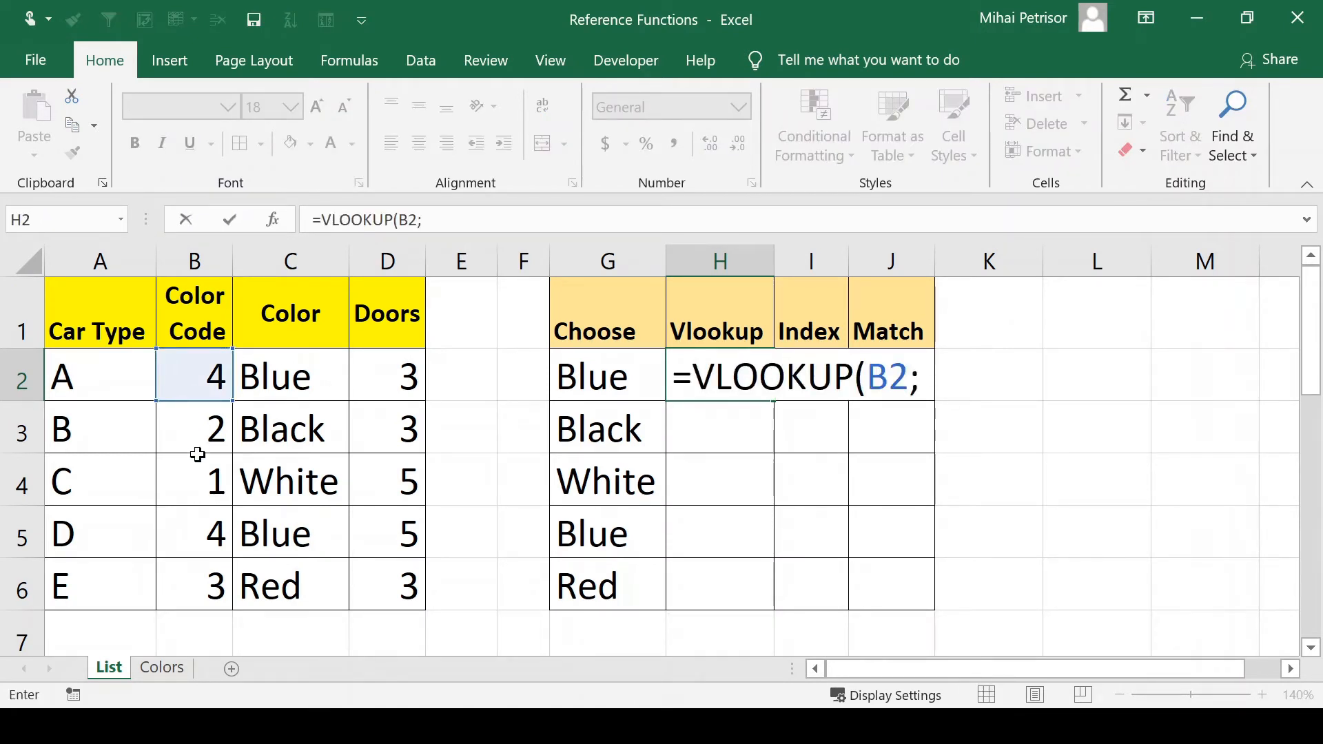
click(162, 668)
drag(111, 258, 155, 255)
text(;2;0)
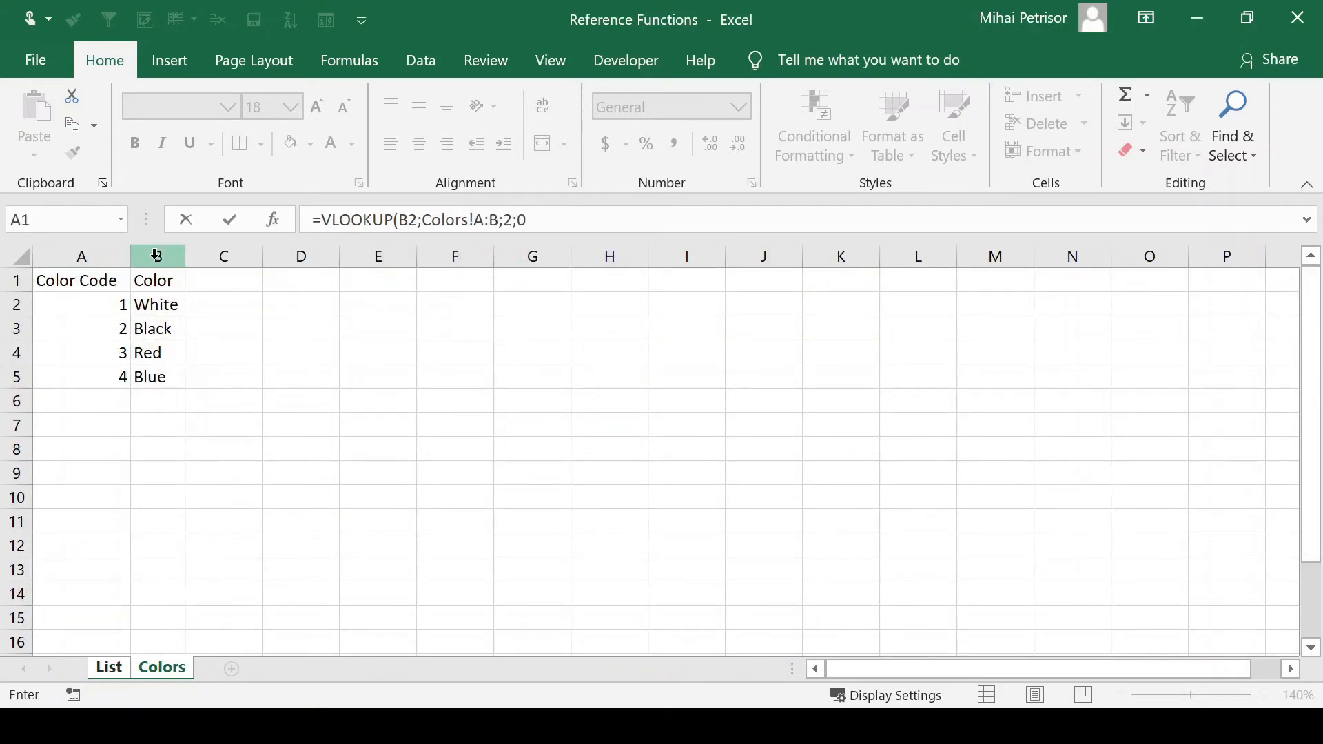
key(shift+Return)
text())
key(Escape)
Copy the VLOOKUP formula from H2 down through H6 and widen column I slightly.
click(704, 388)
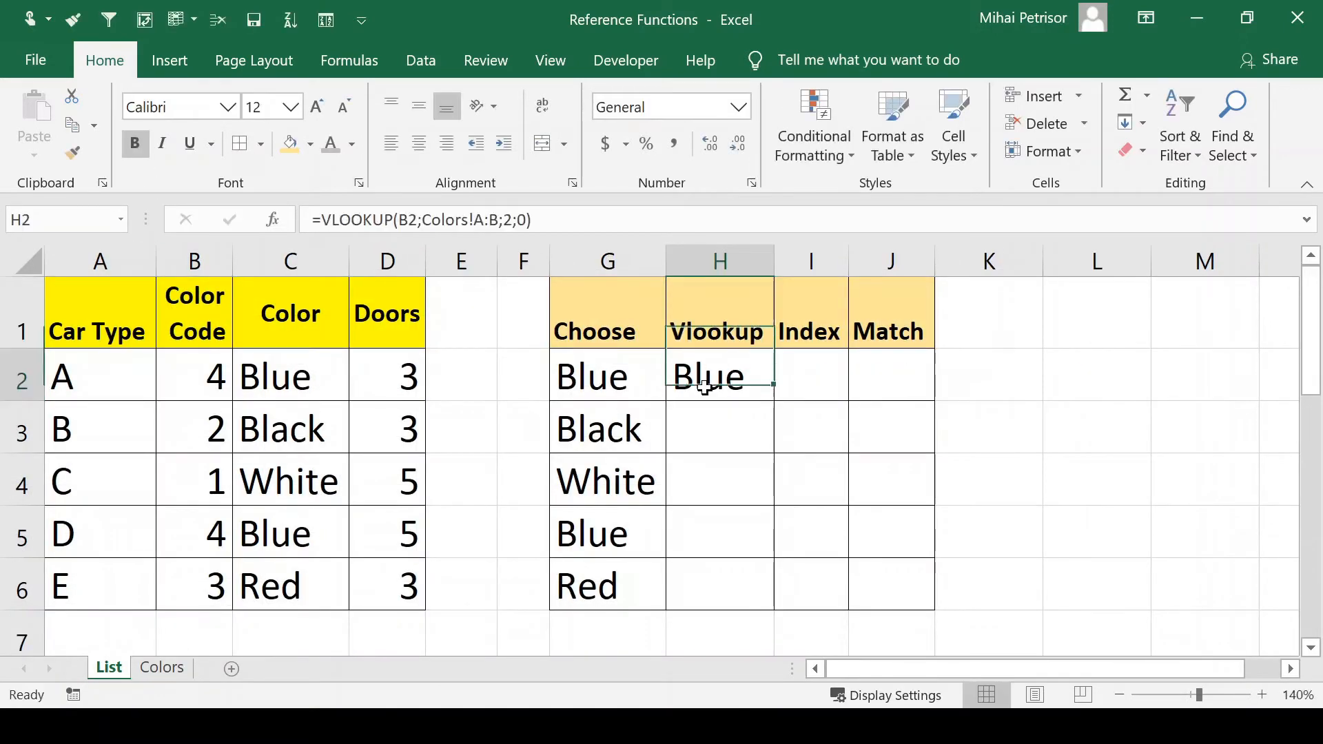
drag(775, 386, 762, 618)
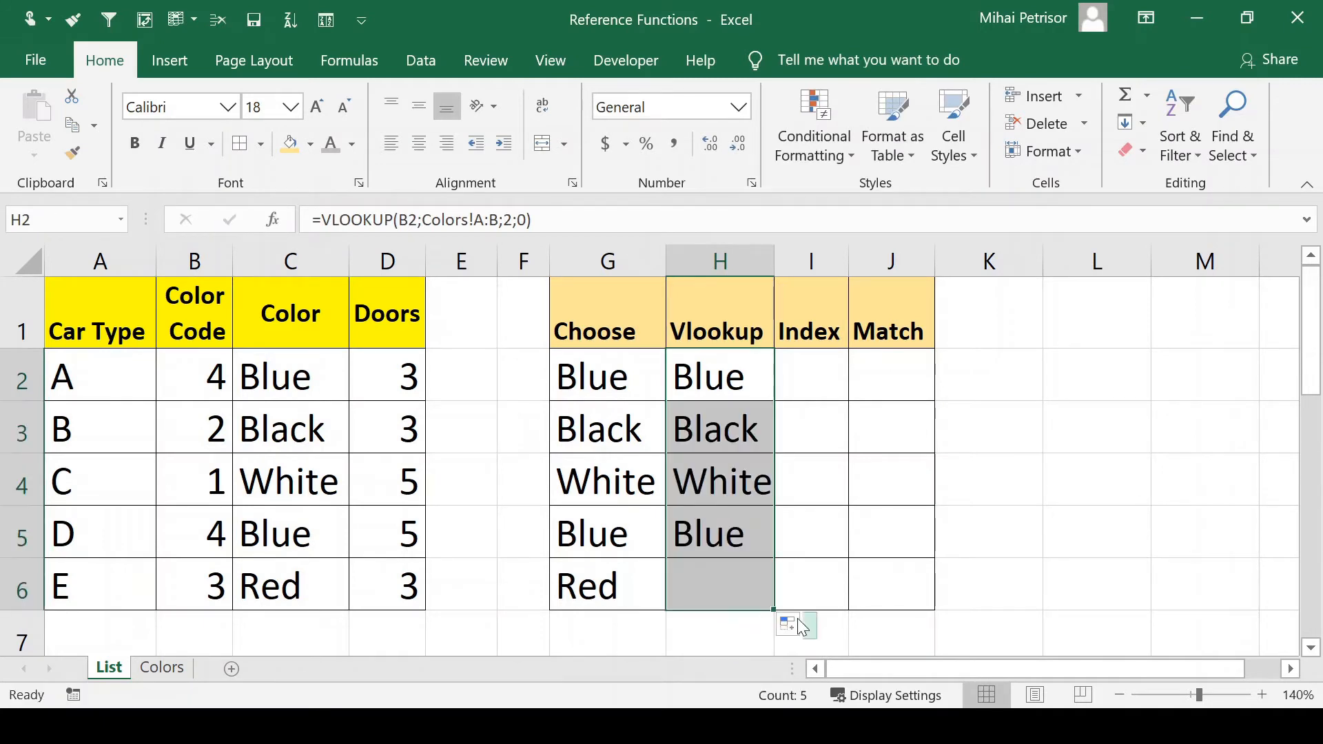
click(639, 261)
click(793, 357)
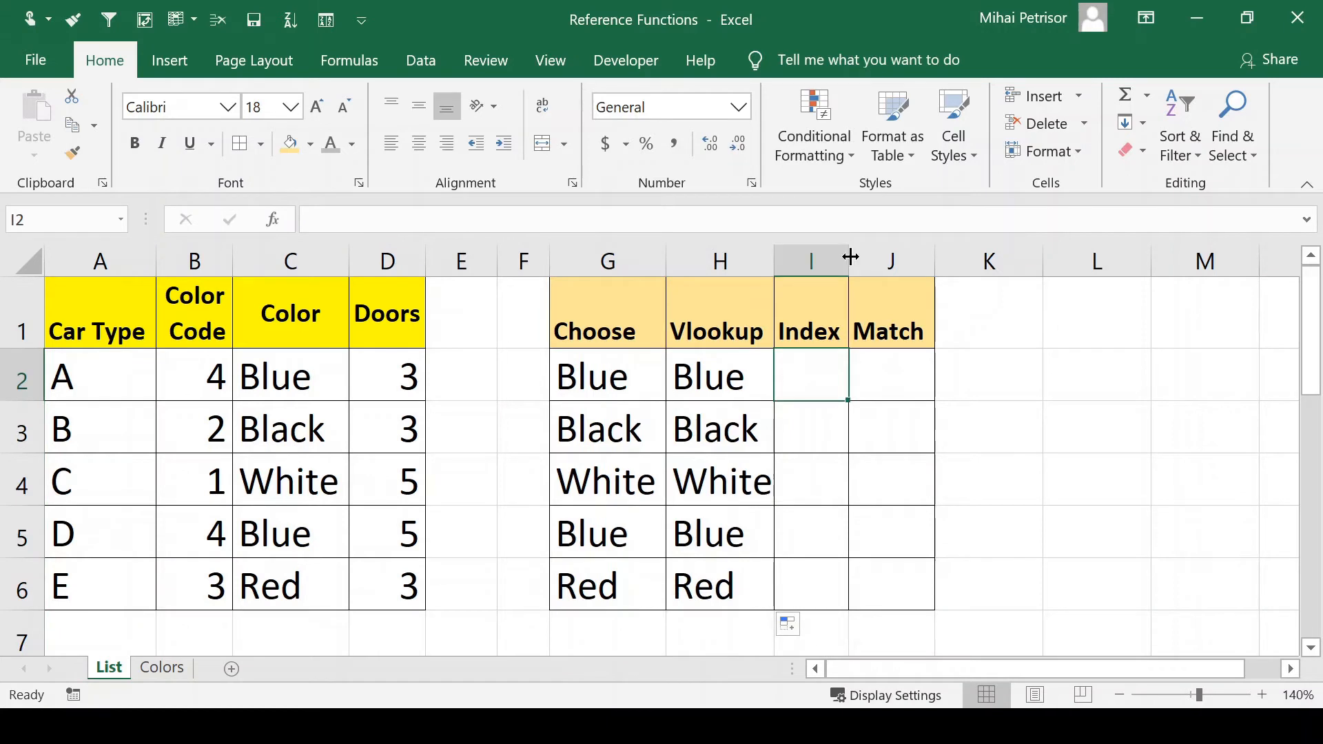
drag(851, 260, 879, 269)
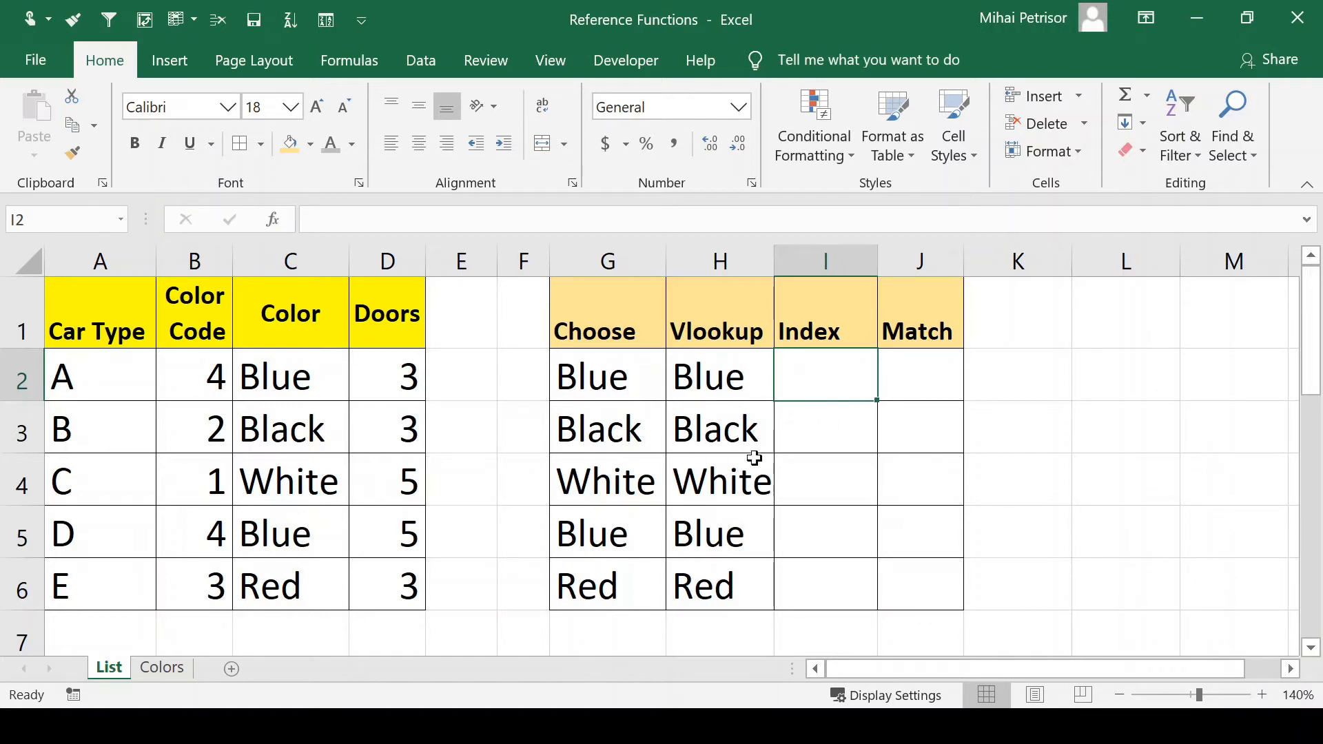
Enter the formula =INDEX(A2:D6;3;4) in I2 and check it against the table.
text(=index)
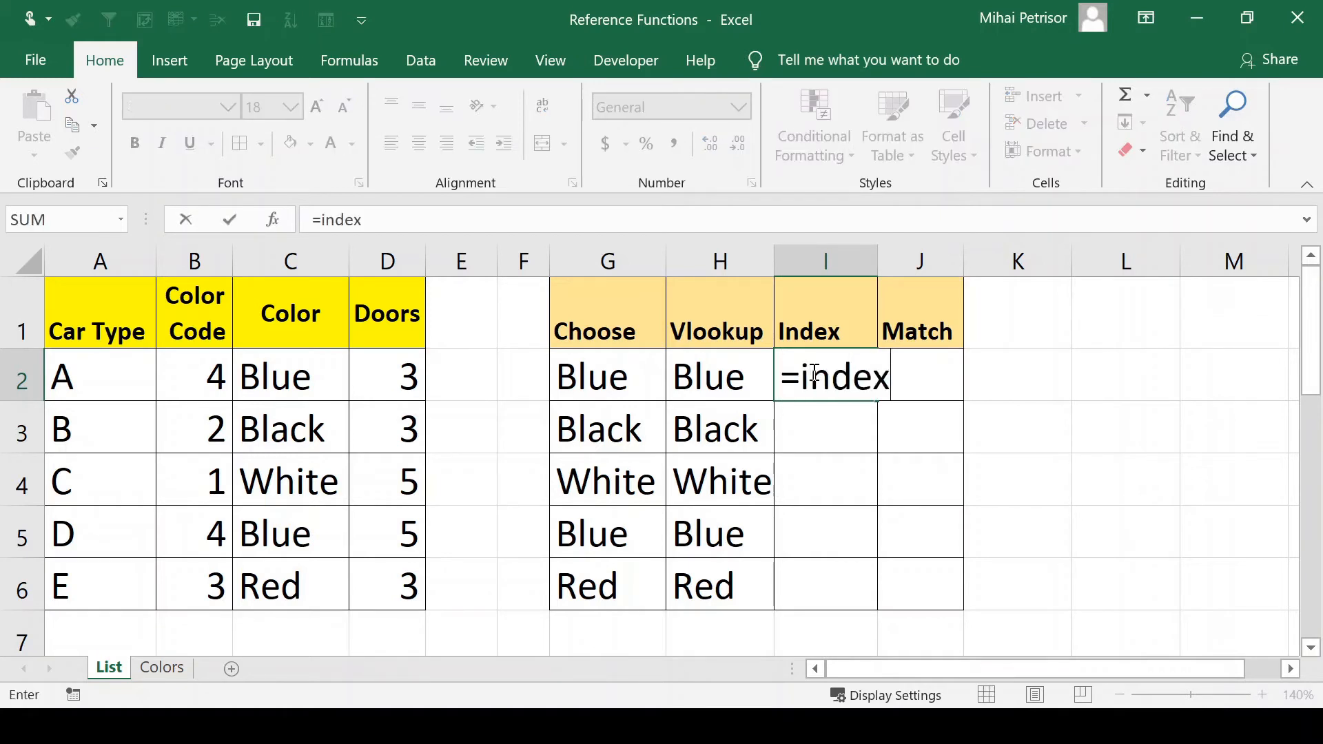
key(Tab)
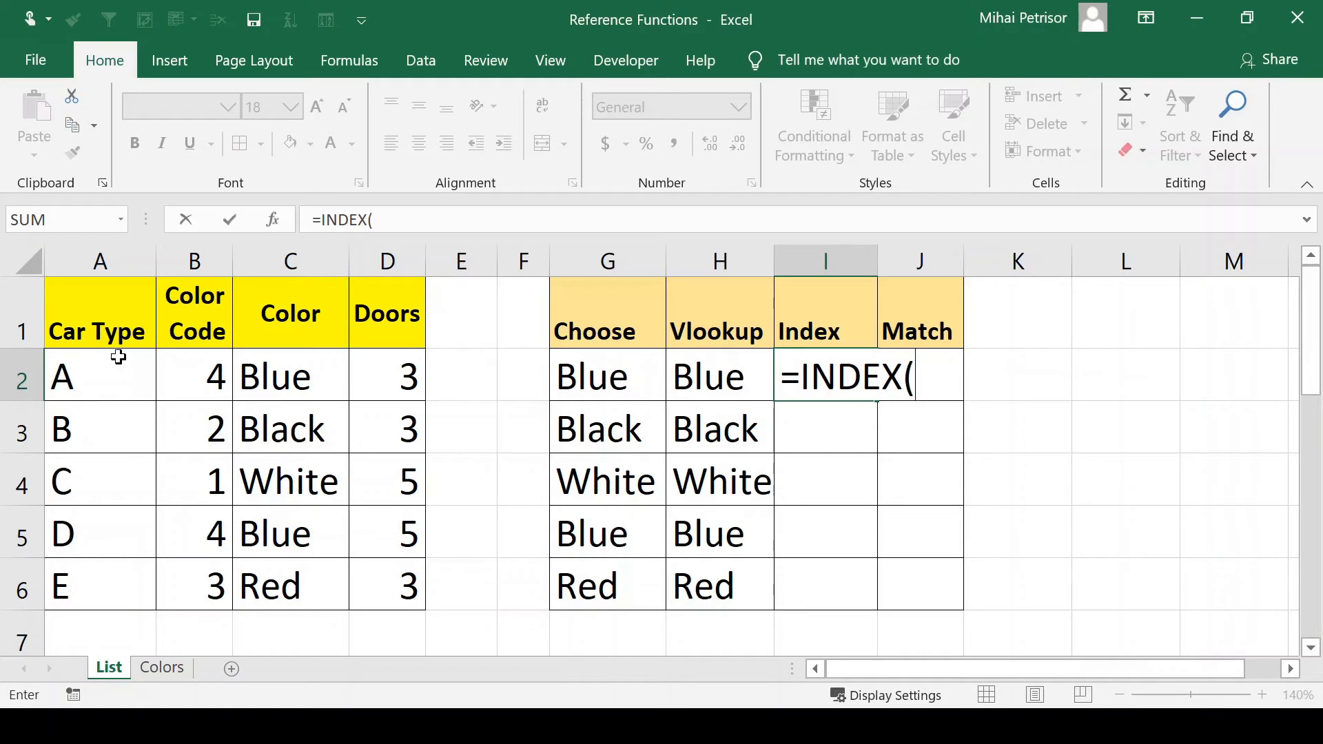
drag(108, 355, 381, 588)
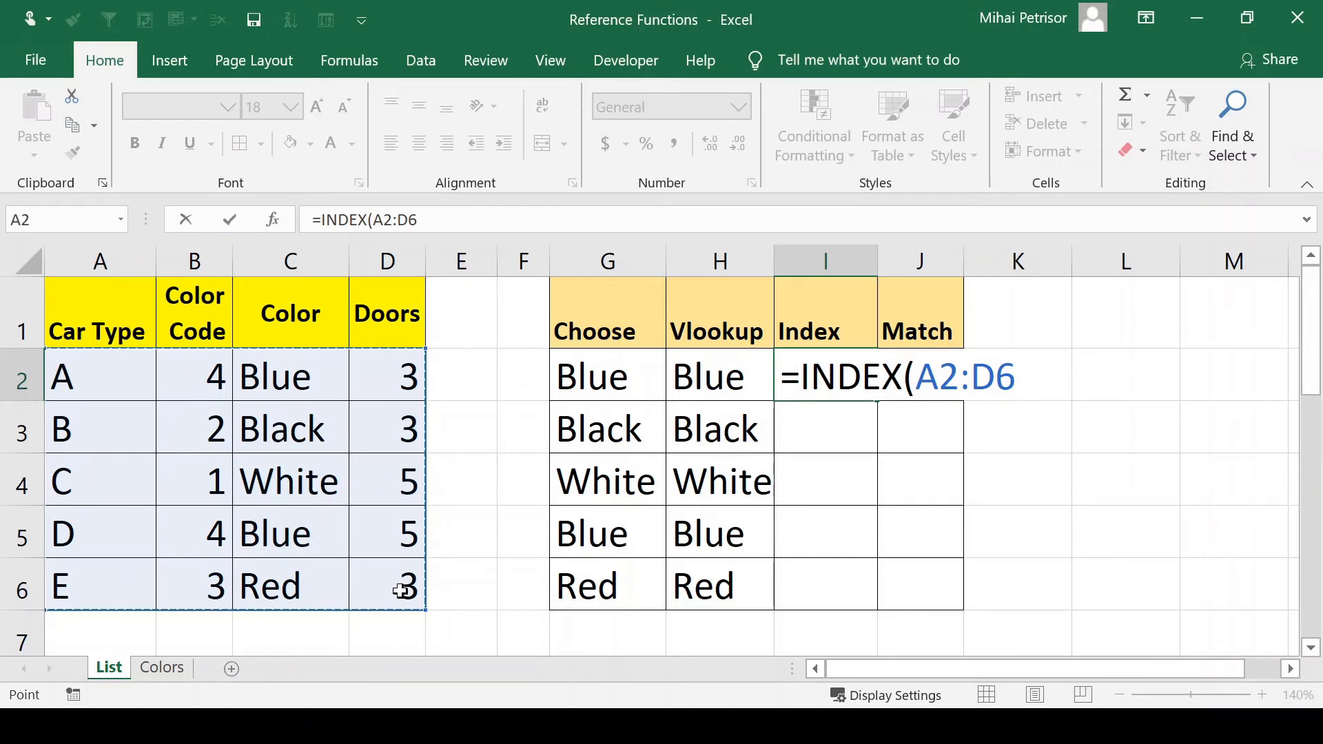
text(;)
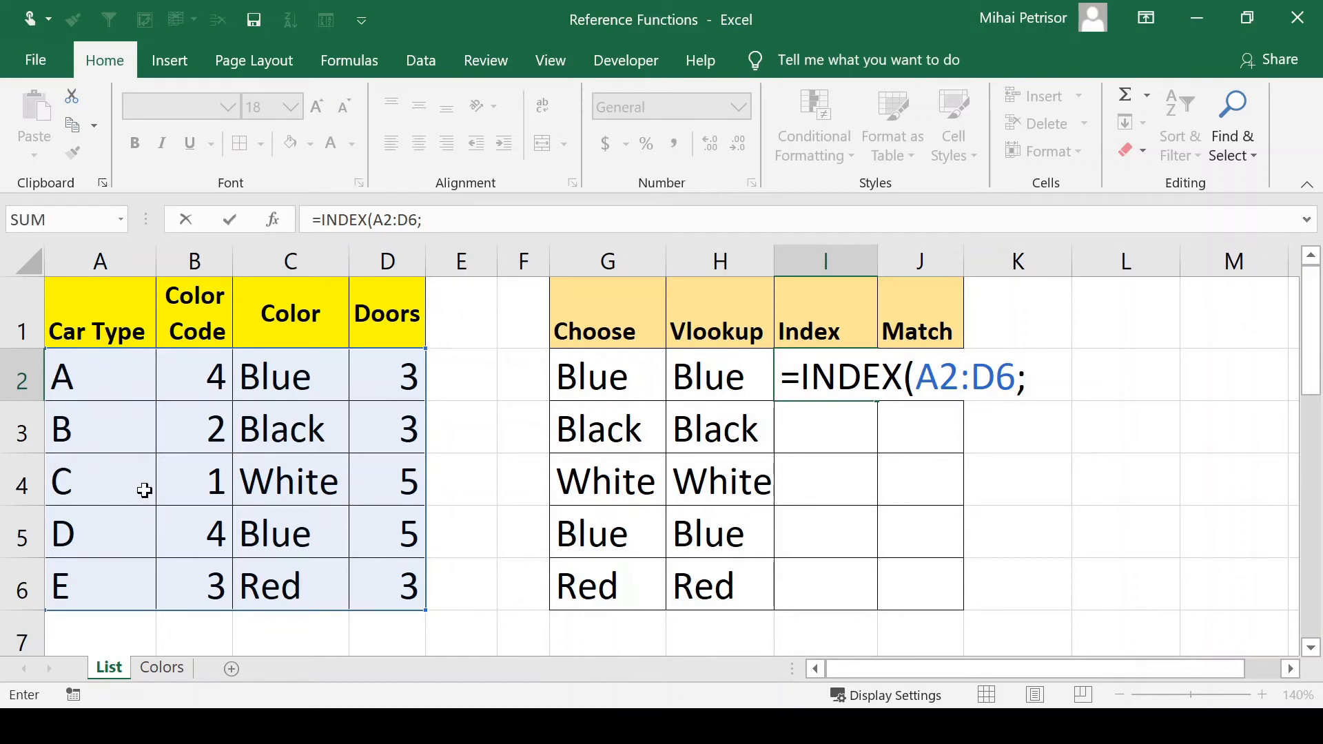
text(3;)
text(4)
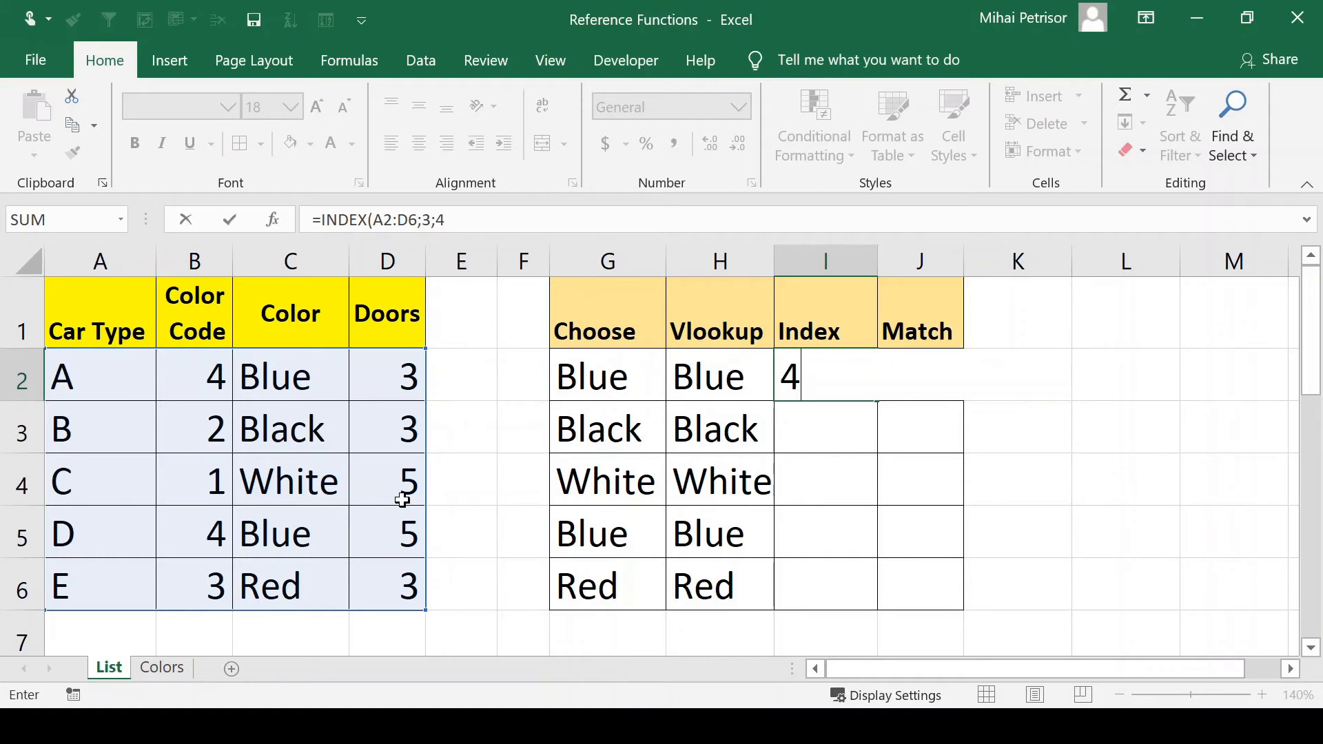
text())
key(Return)
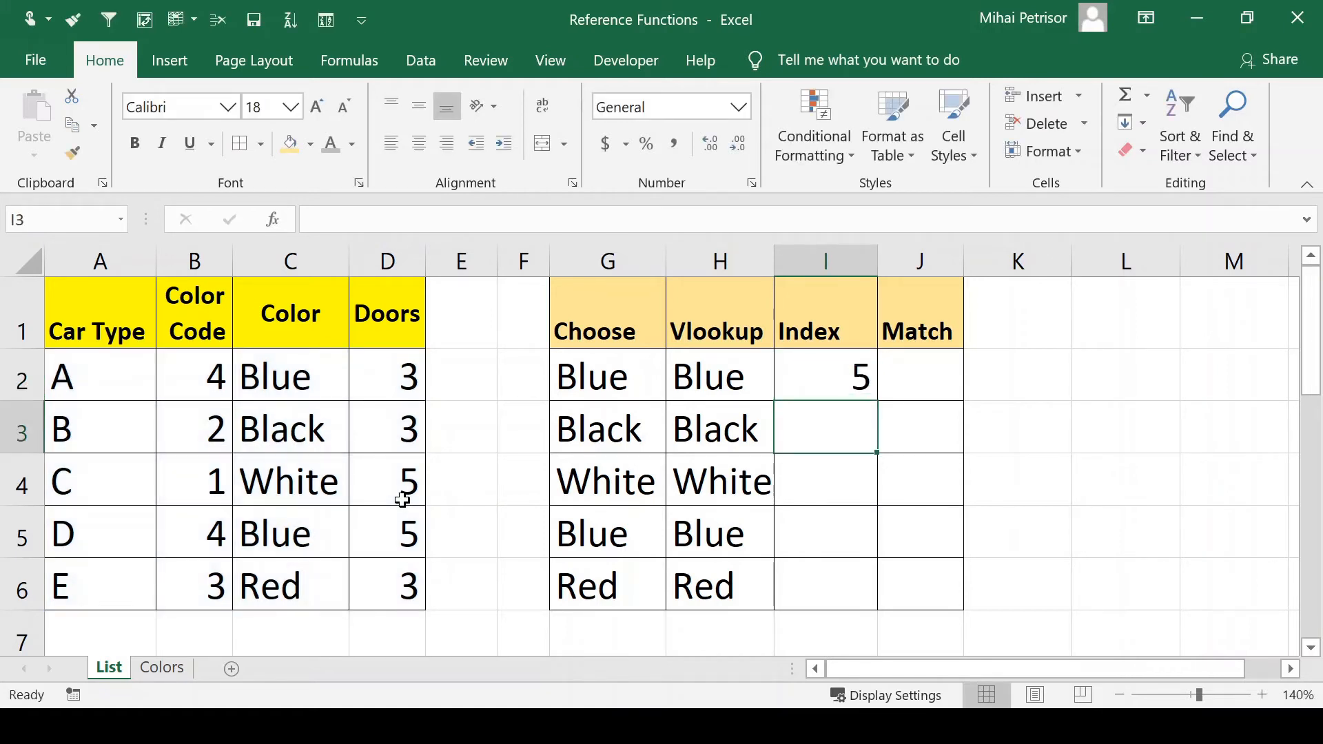
click(861, 376)
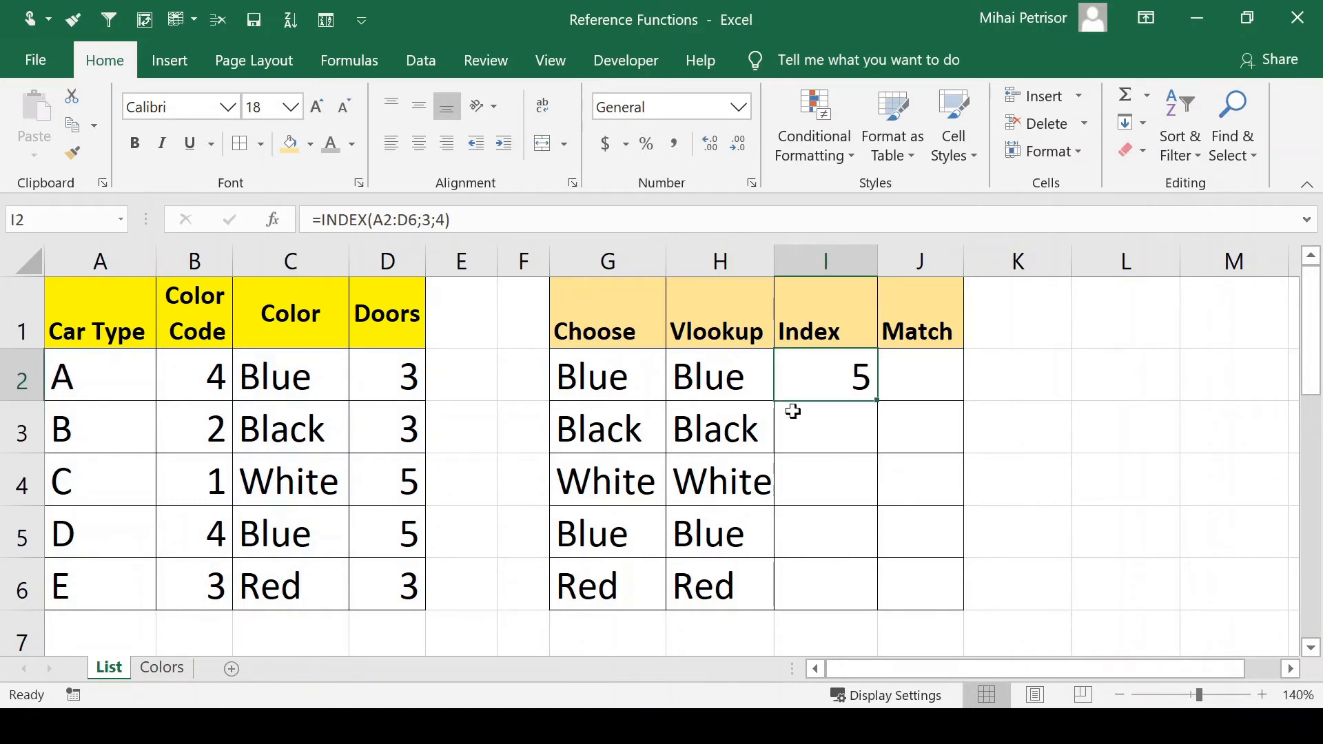
mouse_move(881, 404)
mouse_down()
mouse_move(881, 603)
mouse_move(875, 384)
mouse_up()
Number the table rows 1 through 5 in helper cells E2 to E6.
click(461, 382)
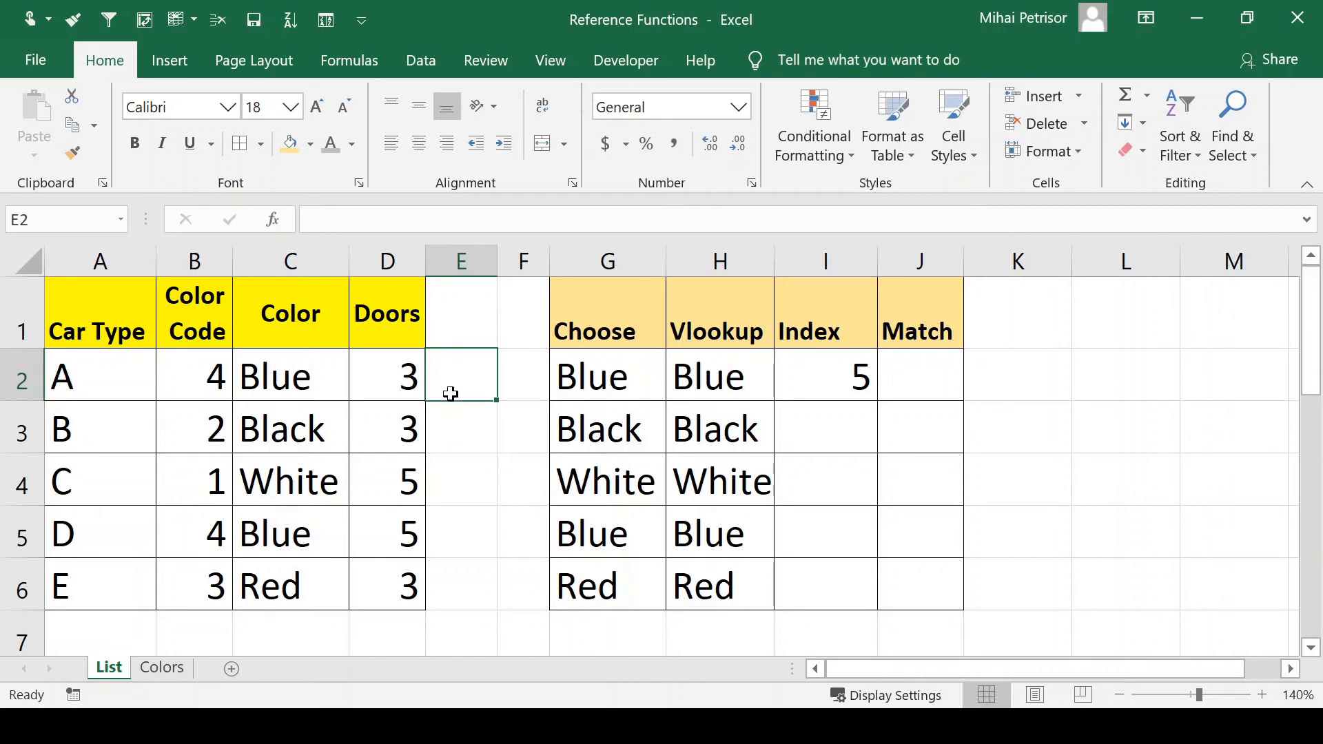
text(1)
key(Return)
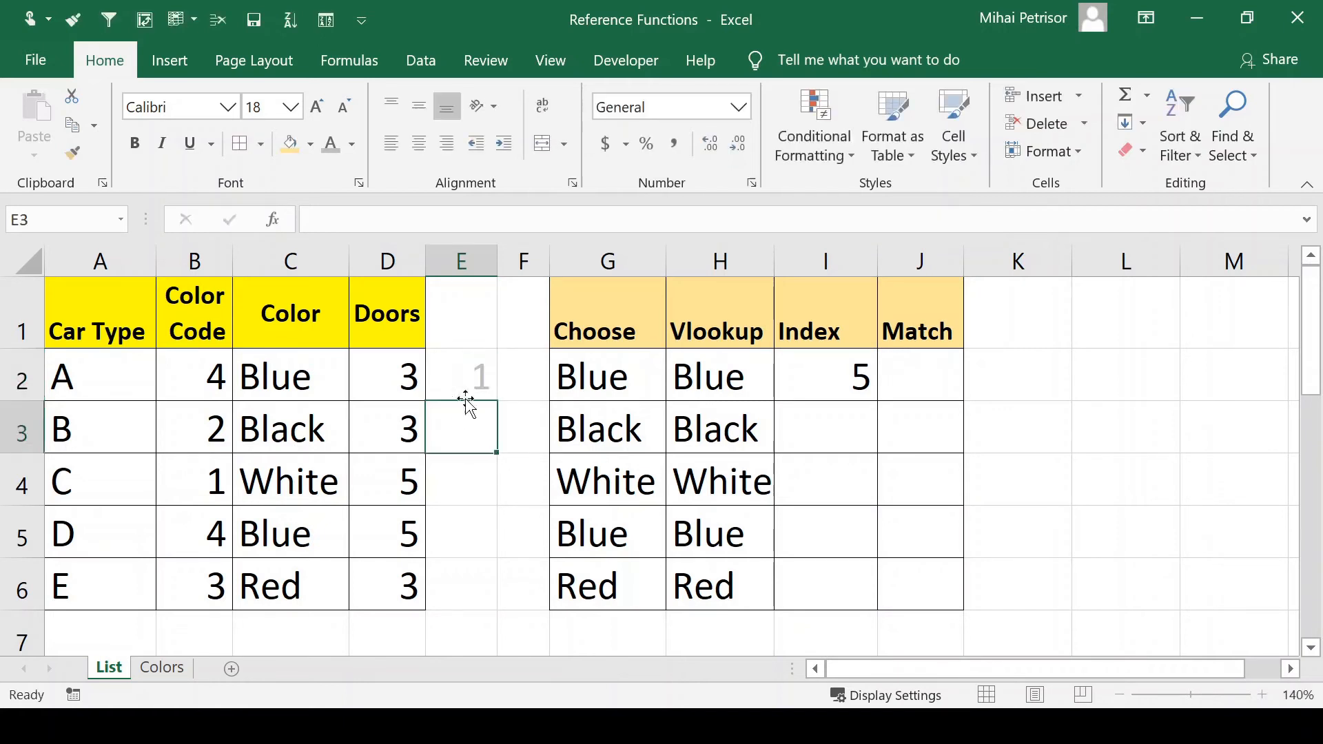
click(465, 394)
click(469, 414)
text(2)
key(Return)
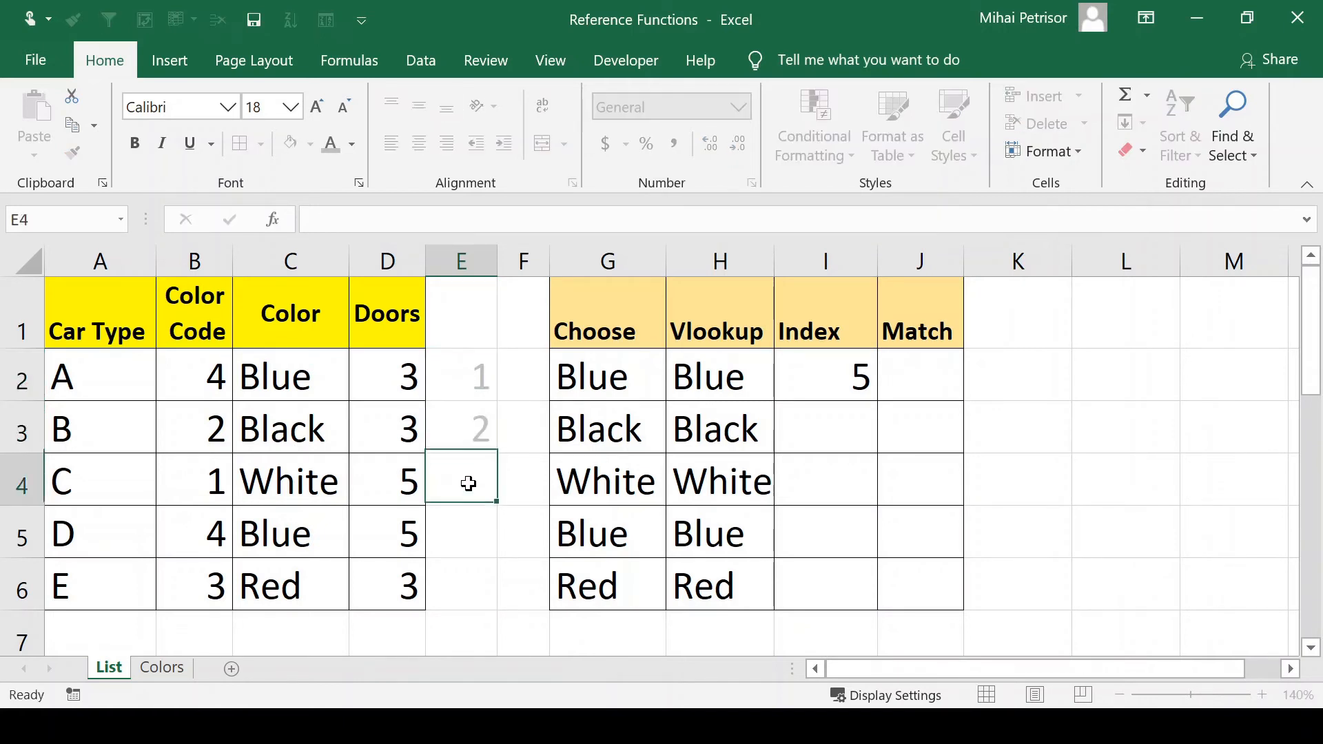
text(3)
key(Return)
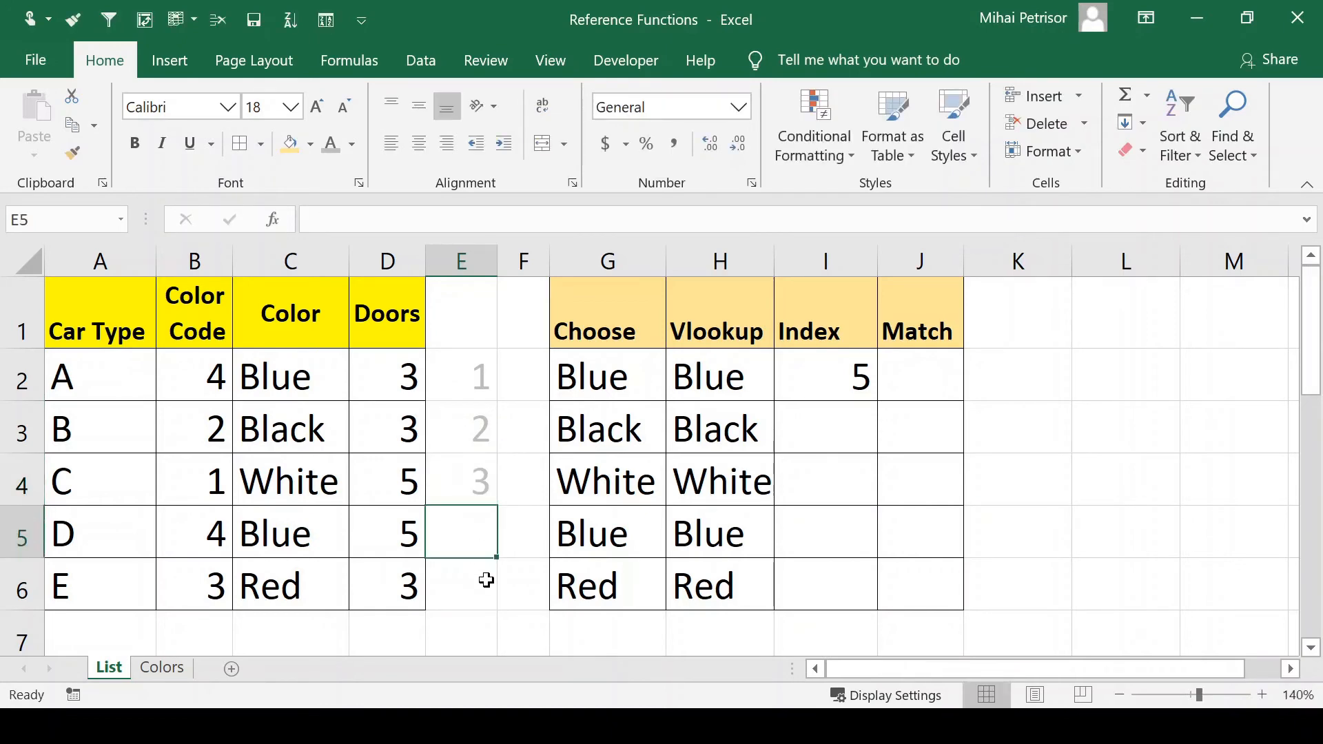
text(4)
key(Return)
text(5)
click(507, 531)
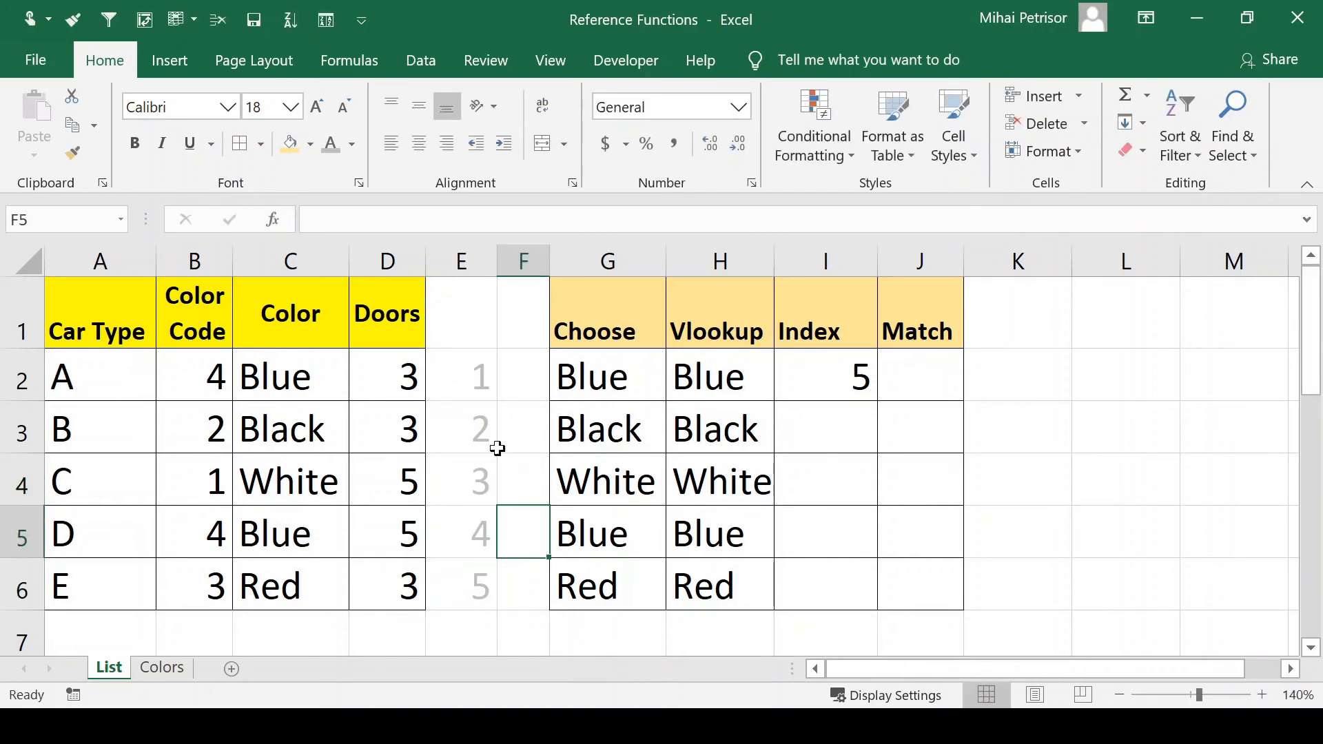
Compare the row numbers in E2:E6 with the sheet's rows 2 and 6.
click(24, 375)
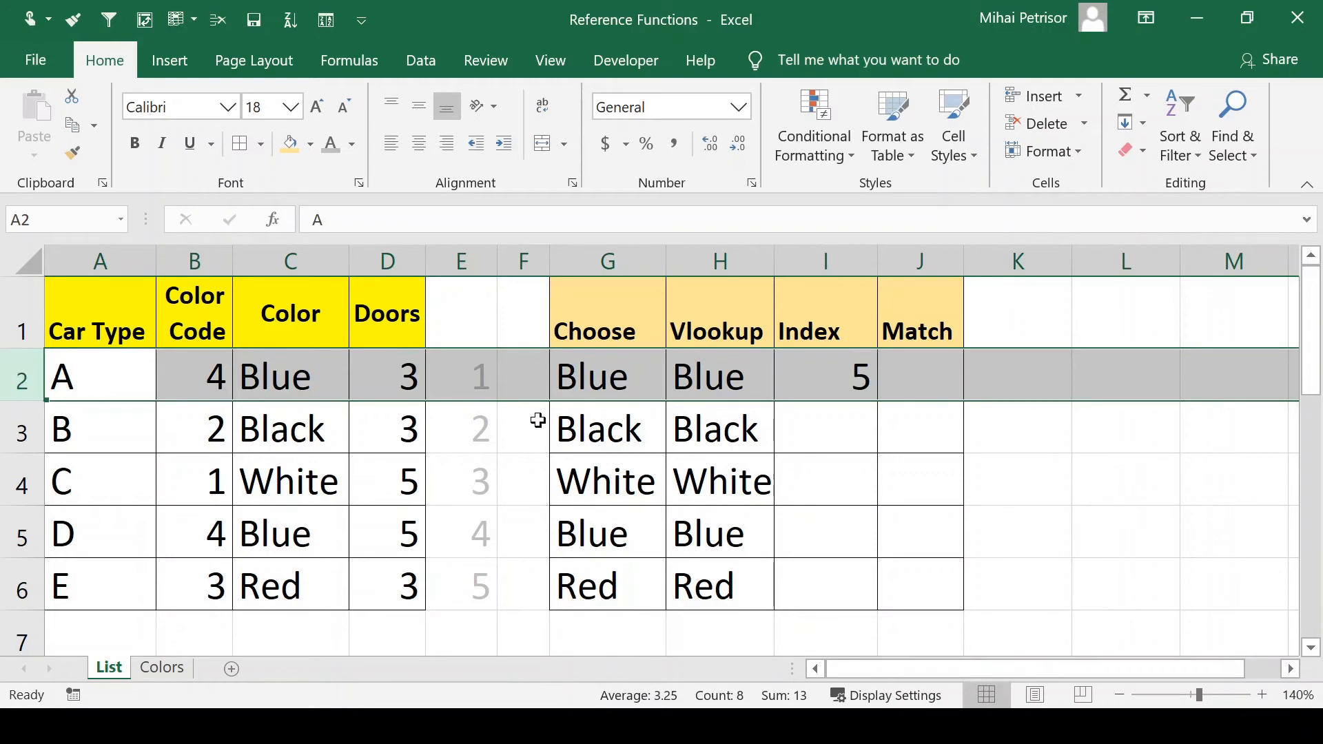
drag(472, 363, 467, 585)
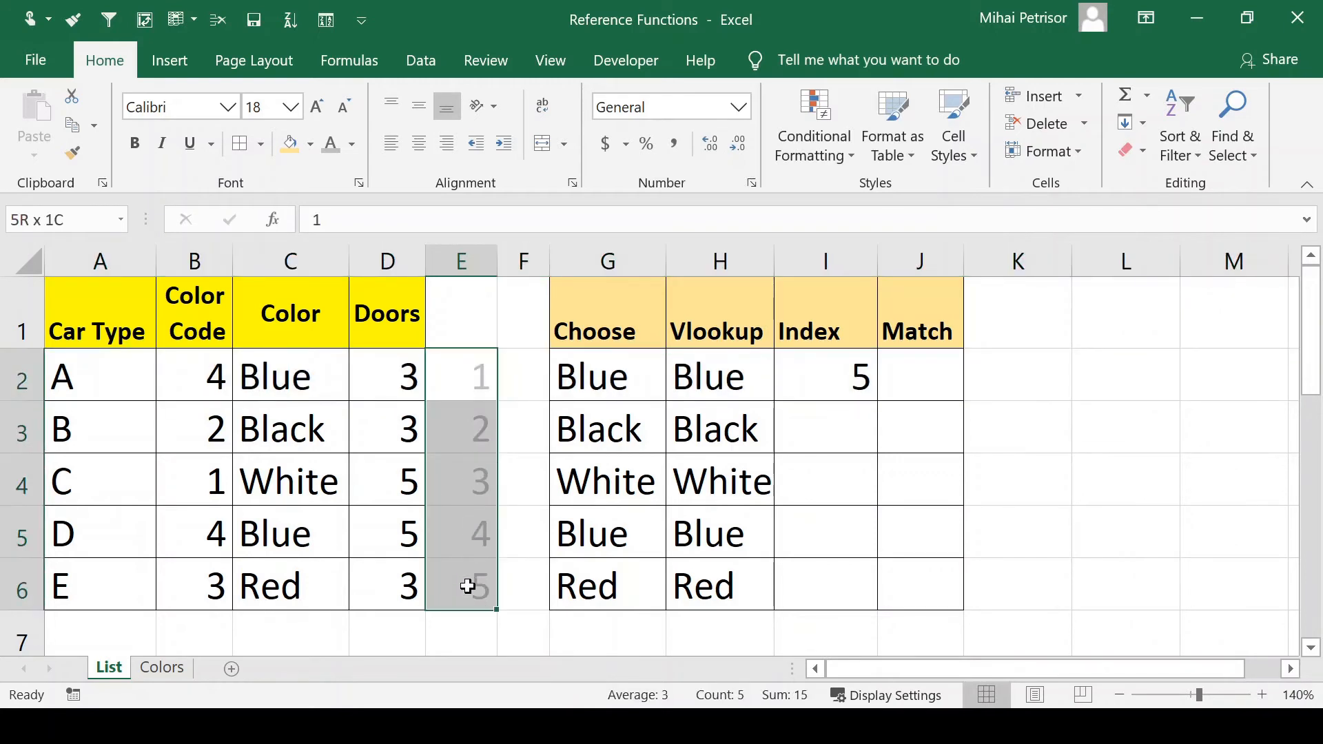
click(8, 583)
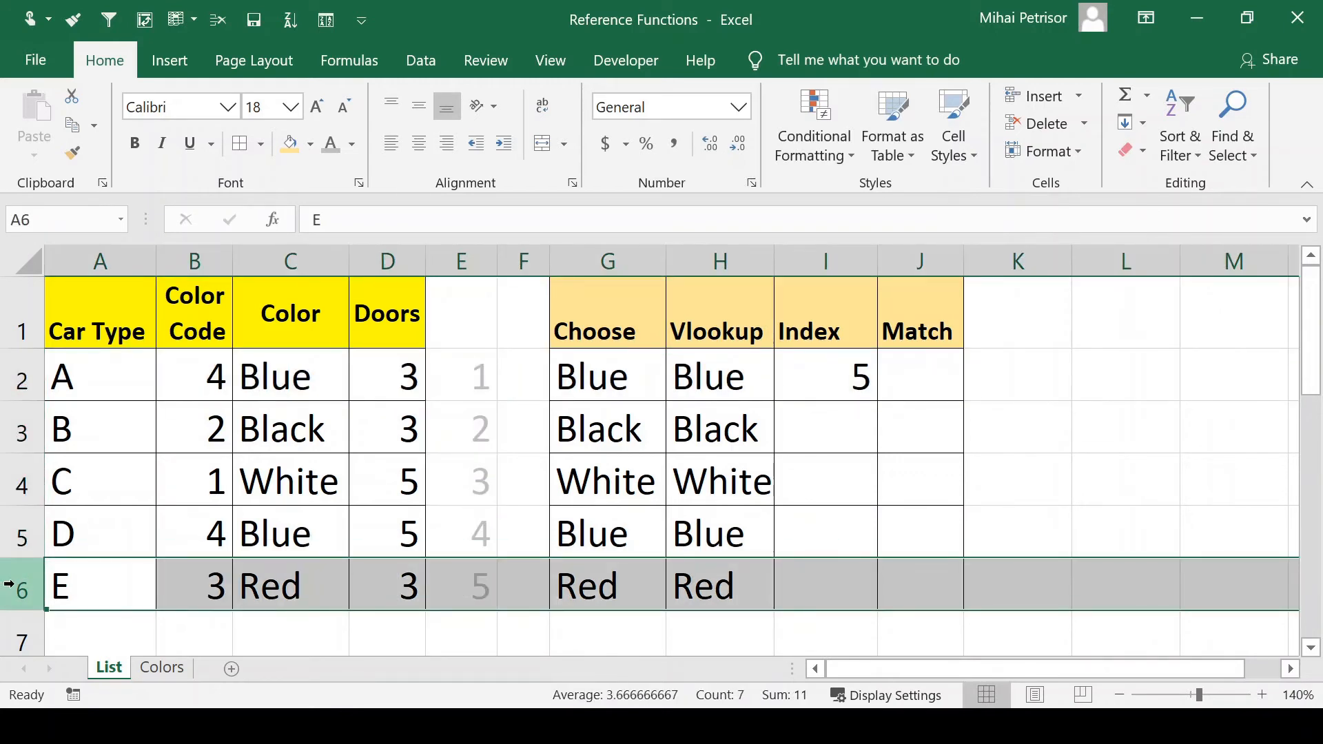
click(485, 585)
Number the table columns 1 through 4 in cells A7 to D7 below the car list.
scroll(401, 550, down, 1)
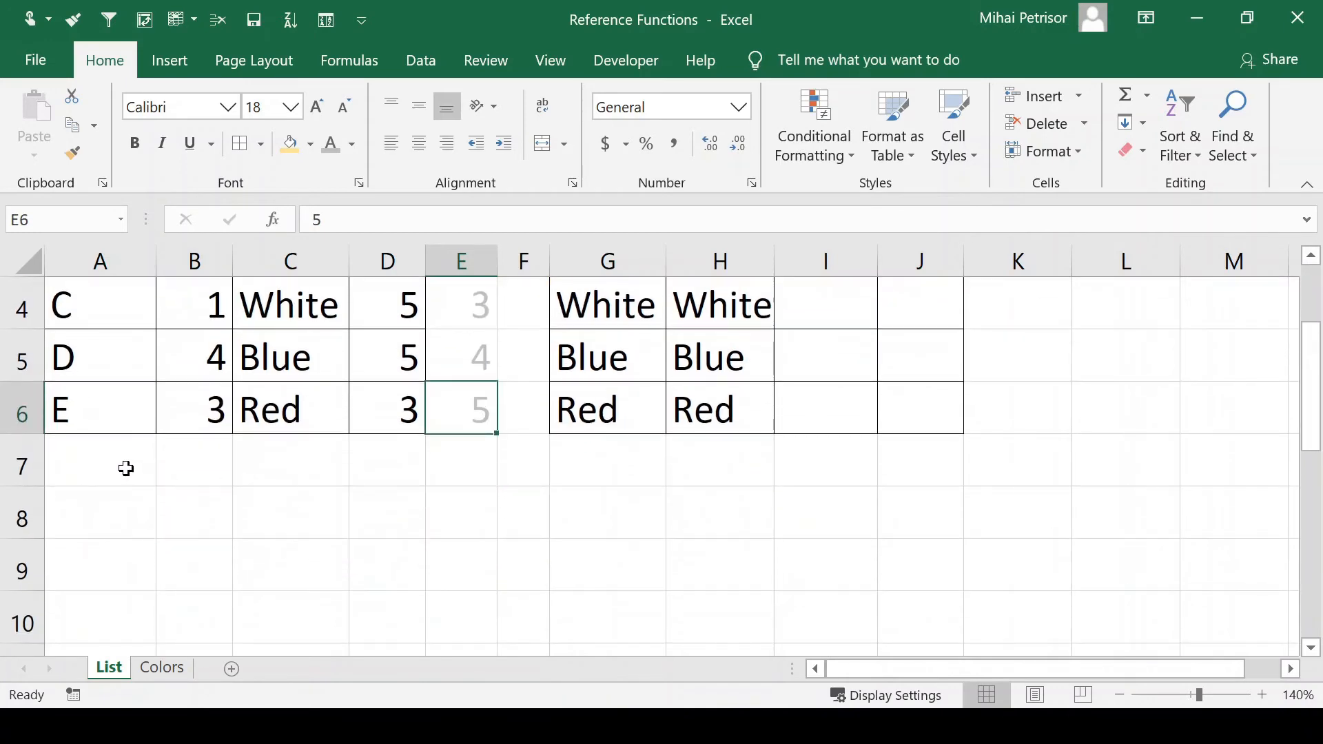
click(126, 469)
text(1)
click(207, 471)
text(2)
click(286, 464)
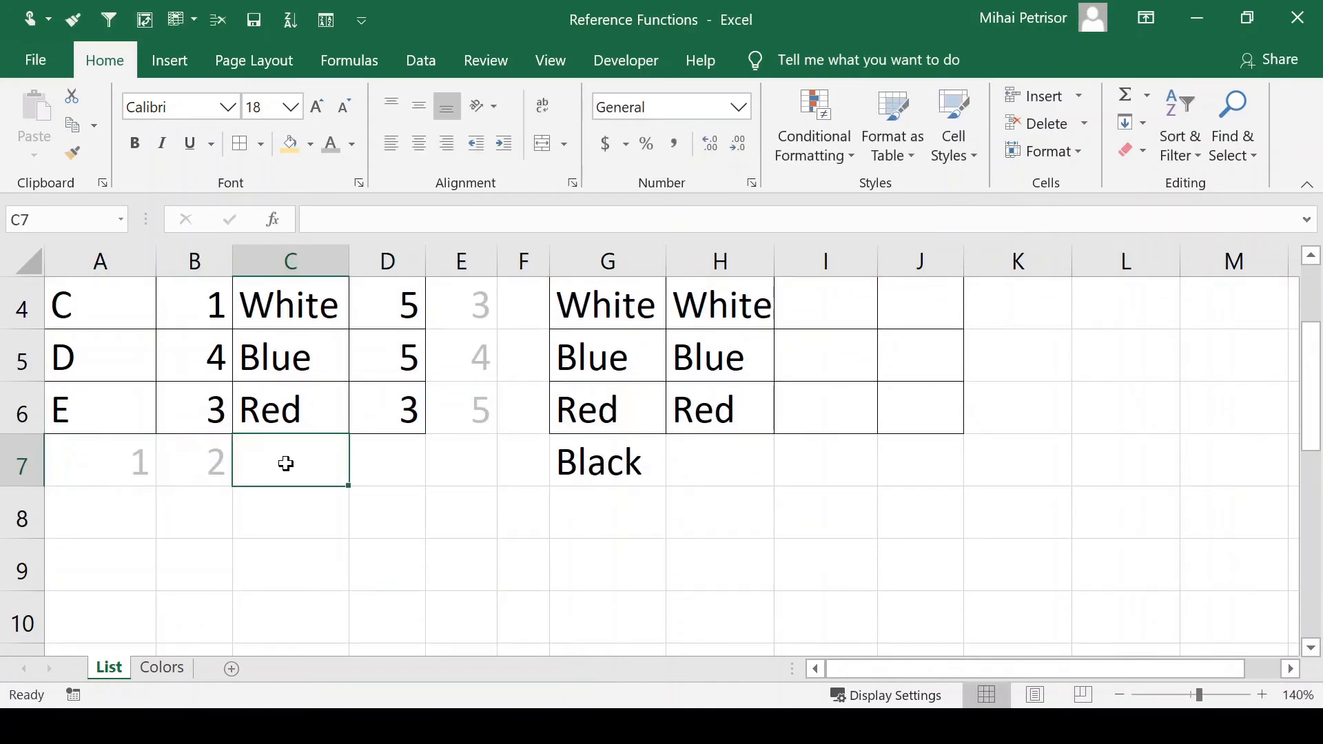
text(3)
click(393, 463)
text(4)
click(478, 514)
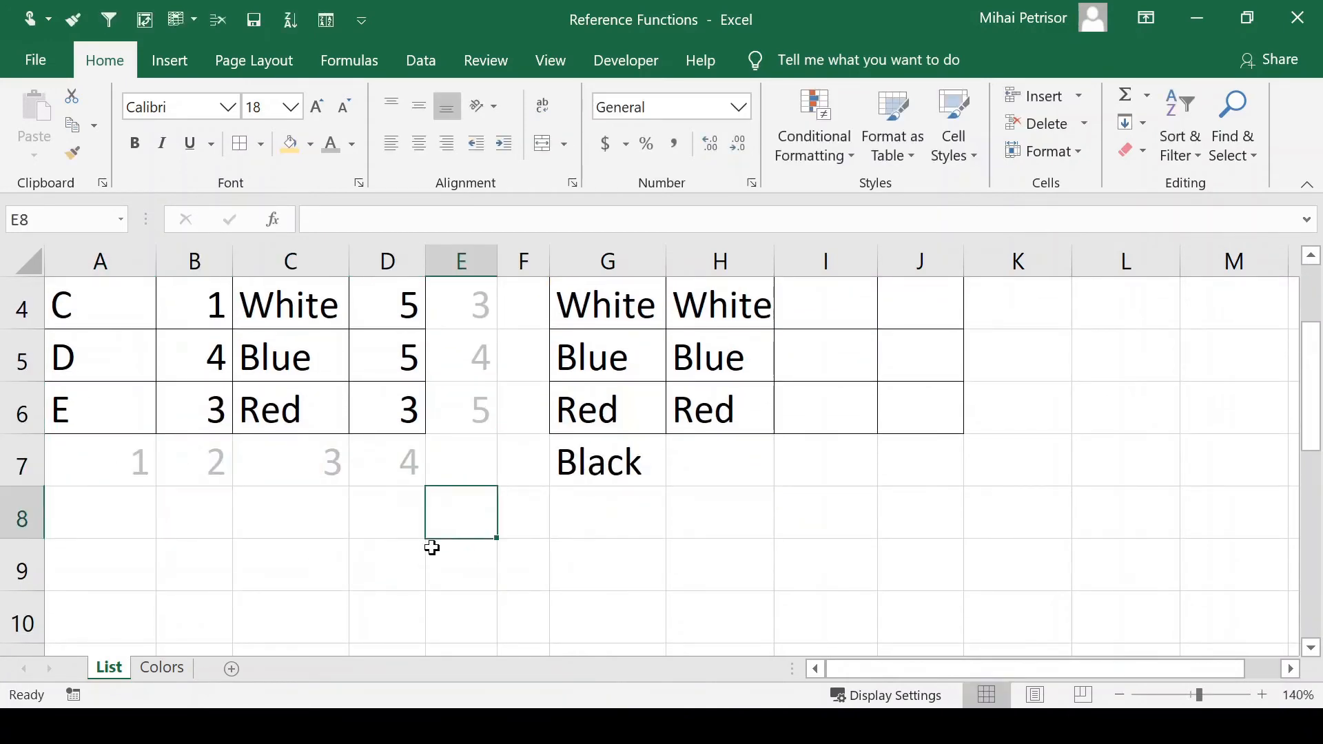
Check the helper numbers for the table's first column and first row against cell A2.
scroll(414, 542, up, 1)
click(141, 622)
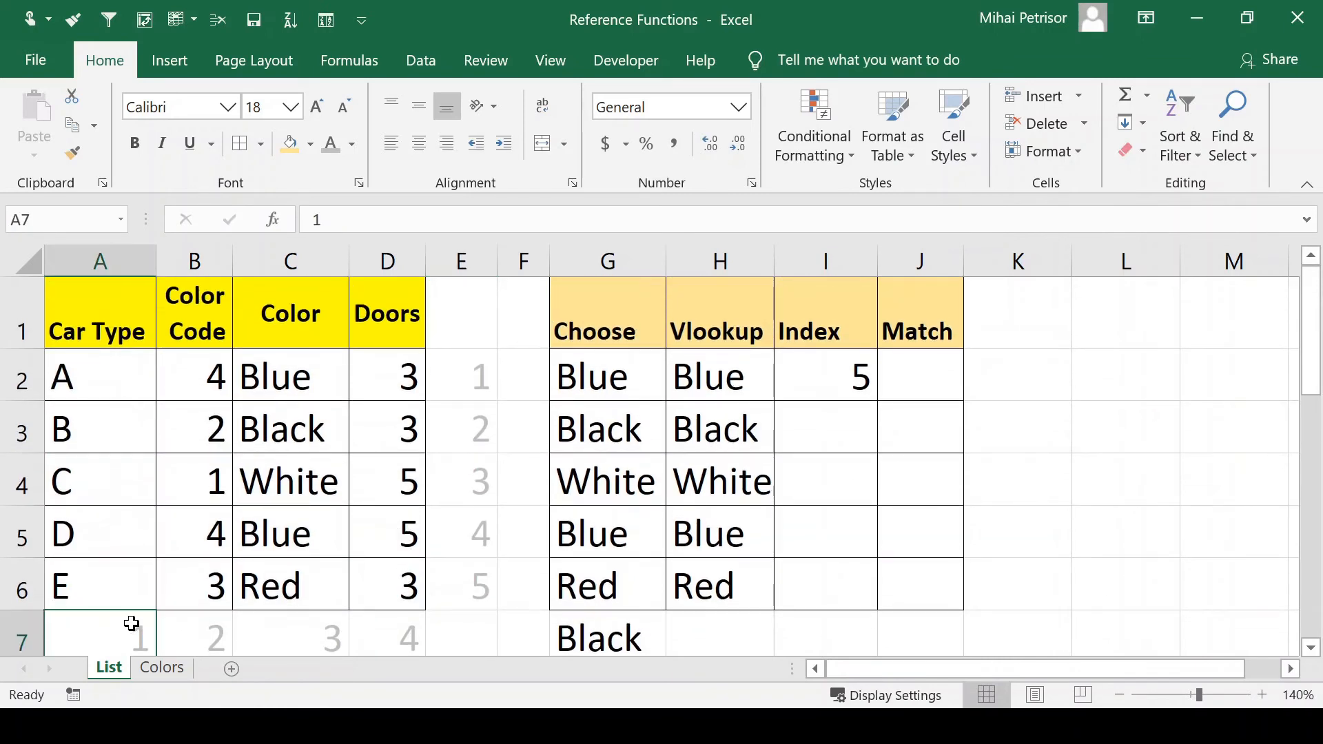
click(113, 258)
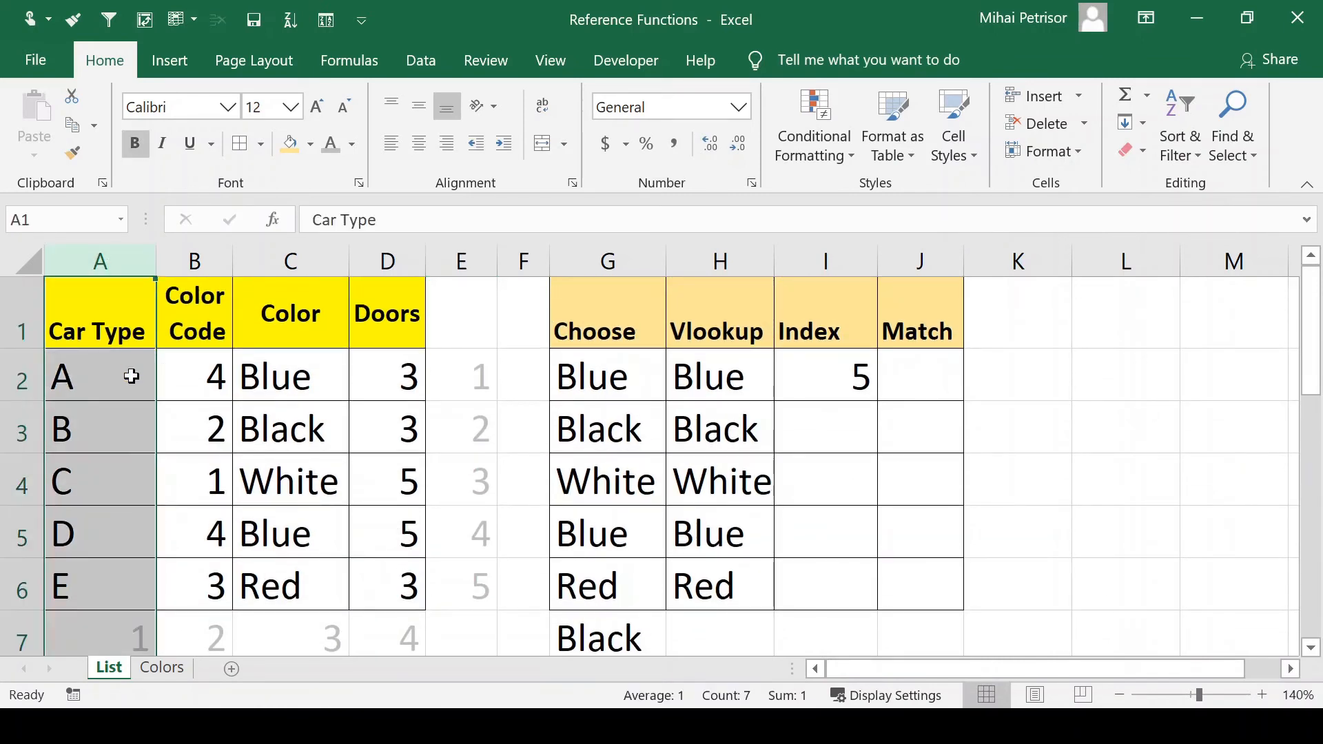
click(120, 364)
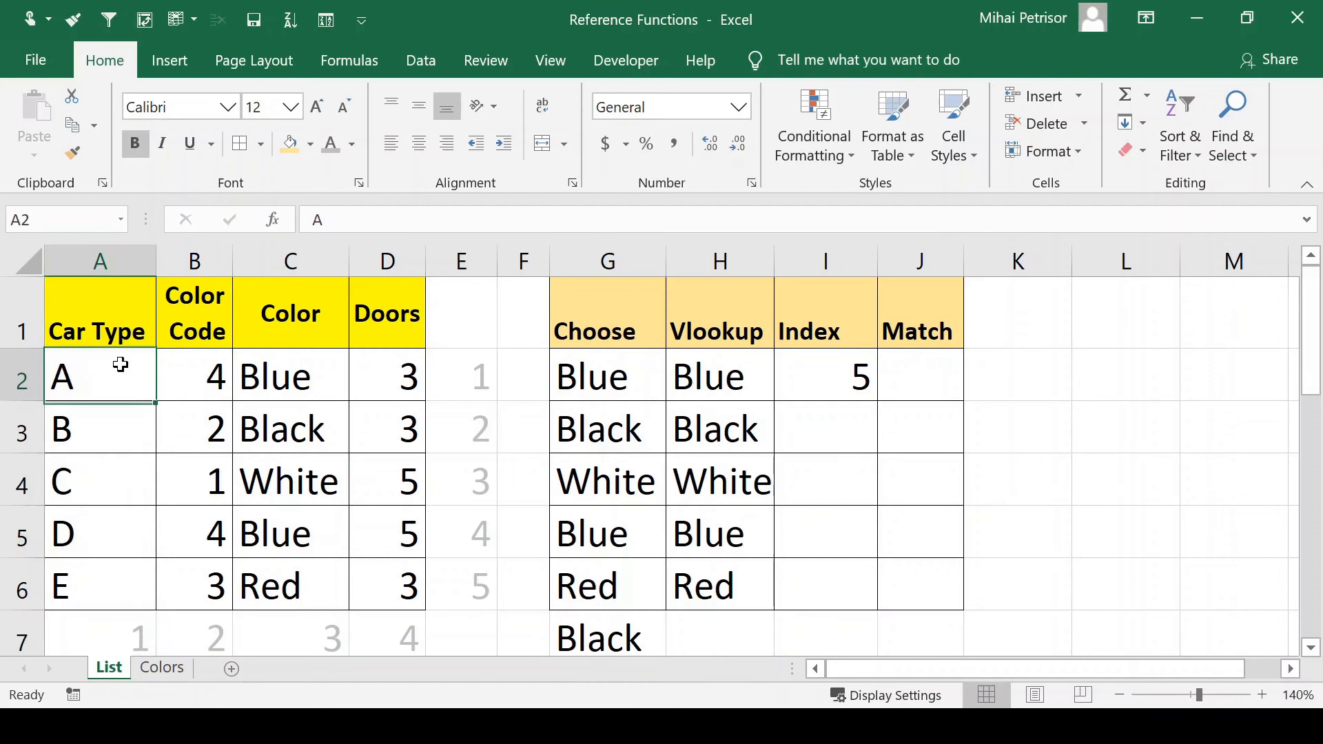
click(467, 378)
Review the INDEX formula in I2 and copy it down through I6.
click(843, 381)
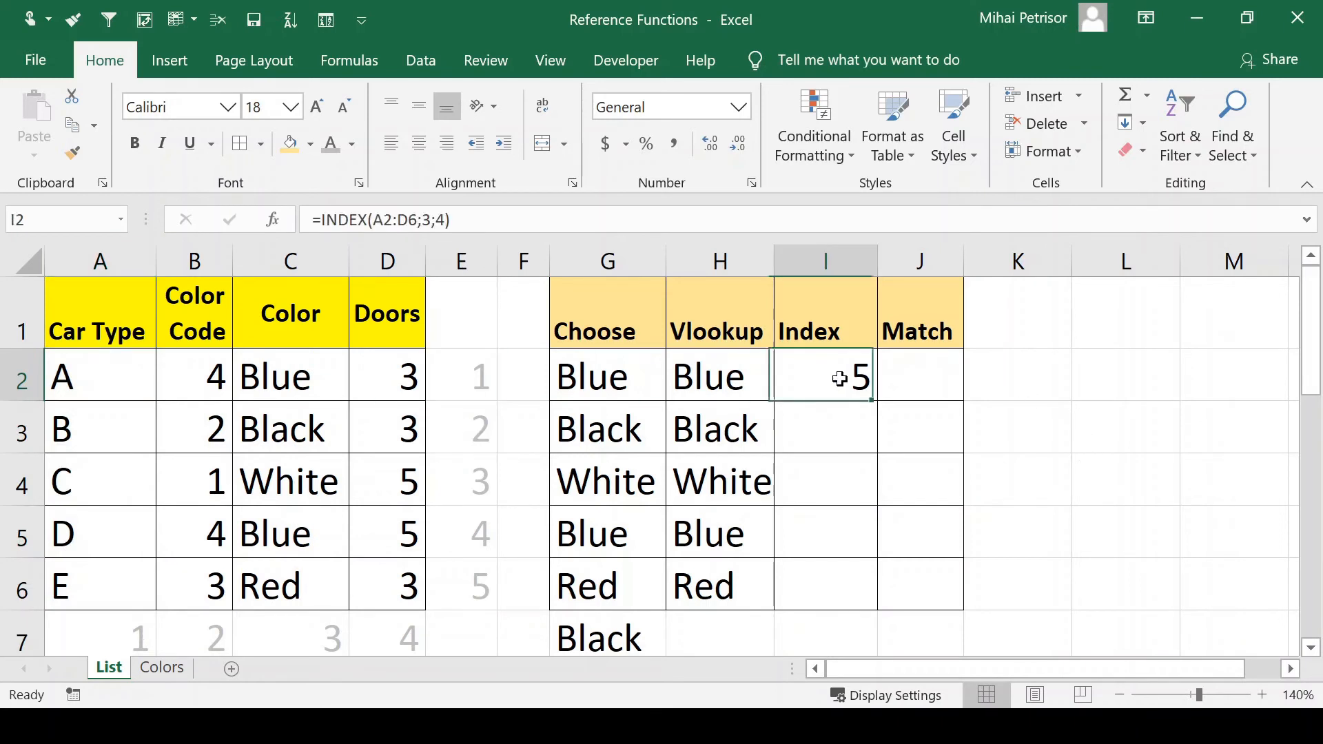
double_click(842, 380)
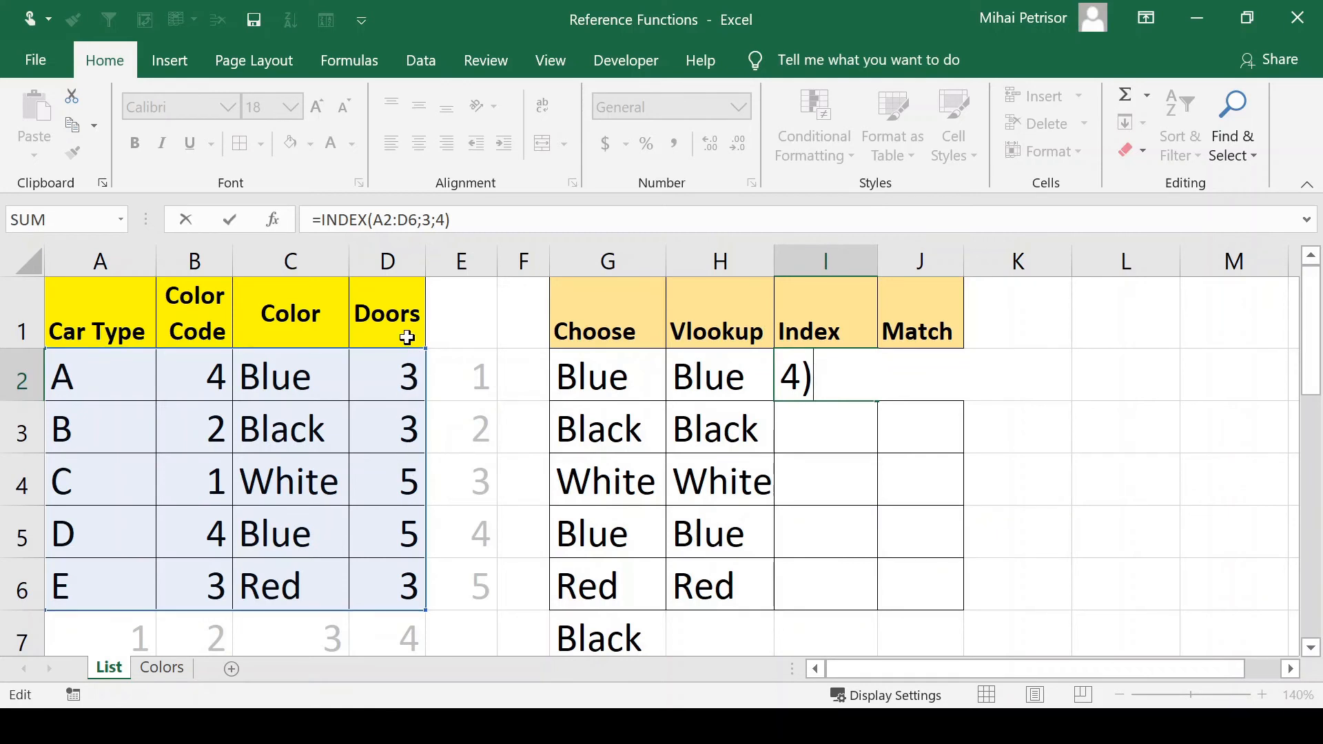
key(ctrl+Return)
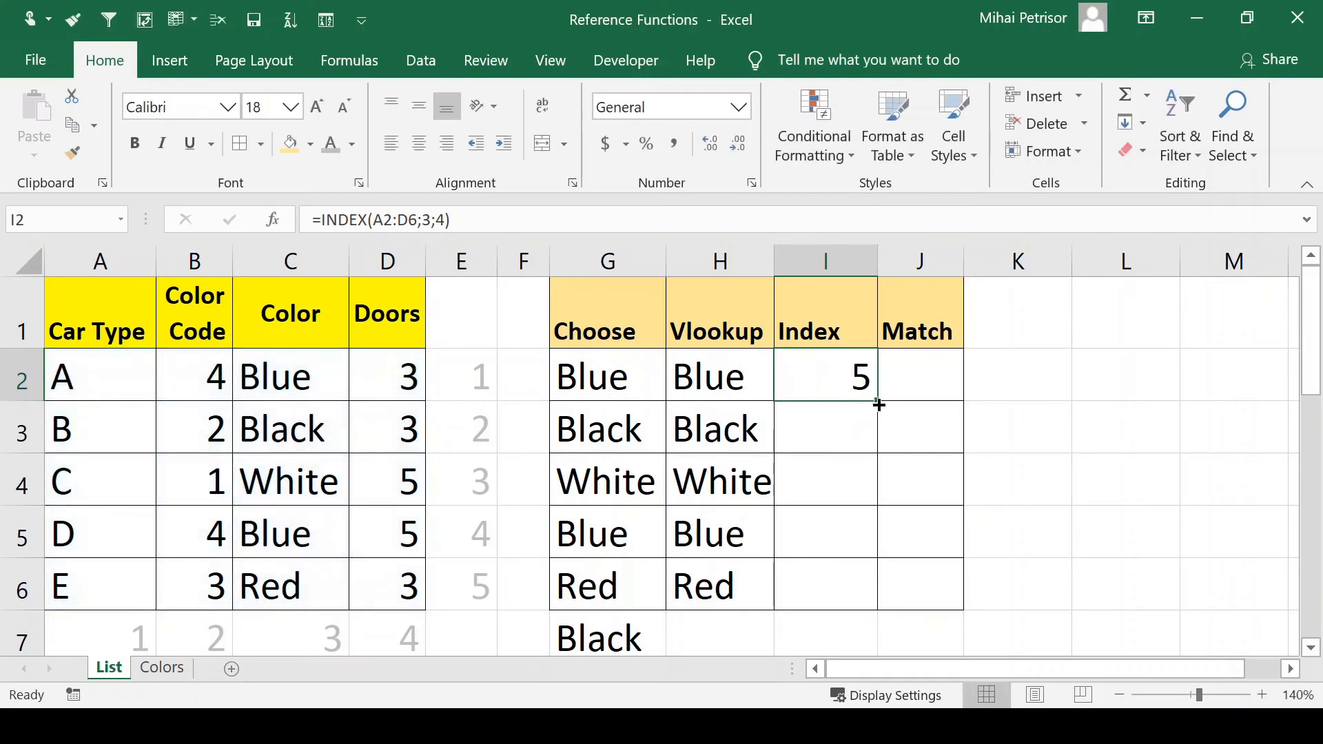
drag(877, 400, 854, 601)
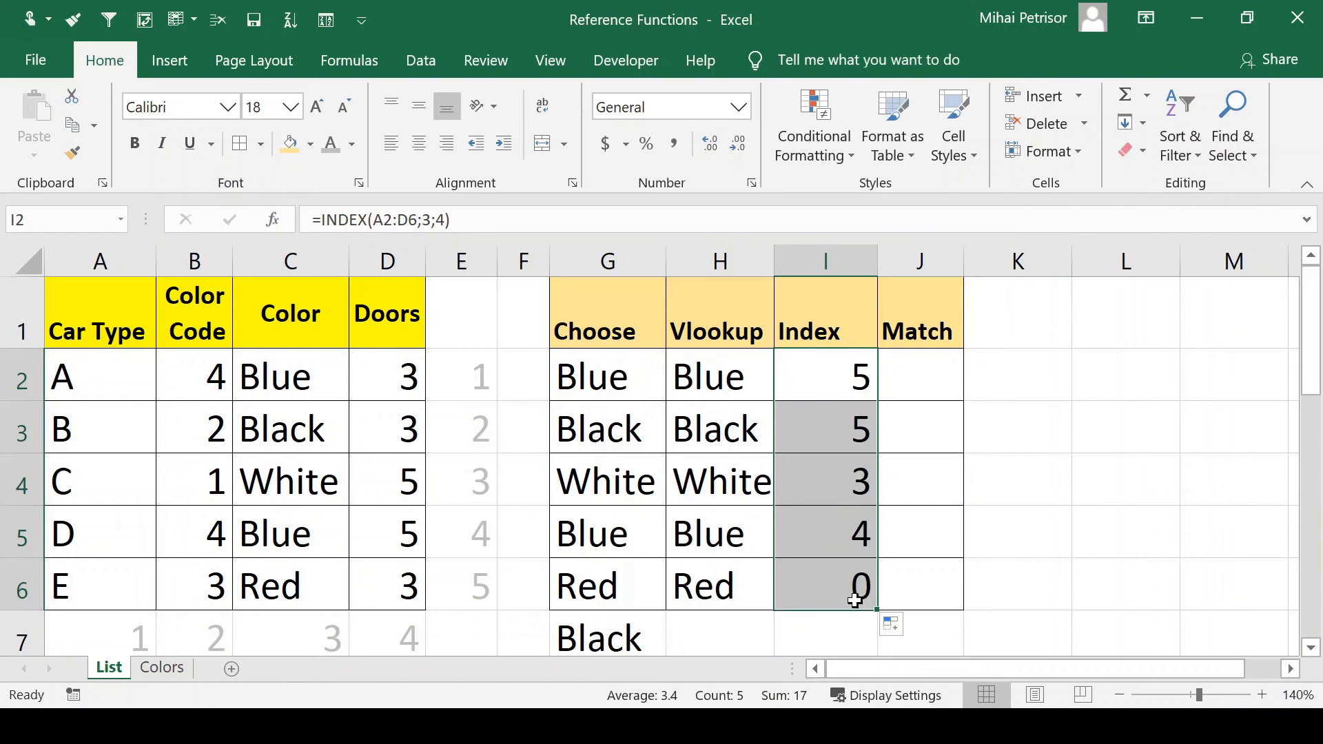
Inspect the ranges referenced by the copied INDEX formulas in I3 and I4.
double_click(850, 428)
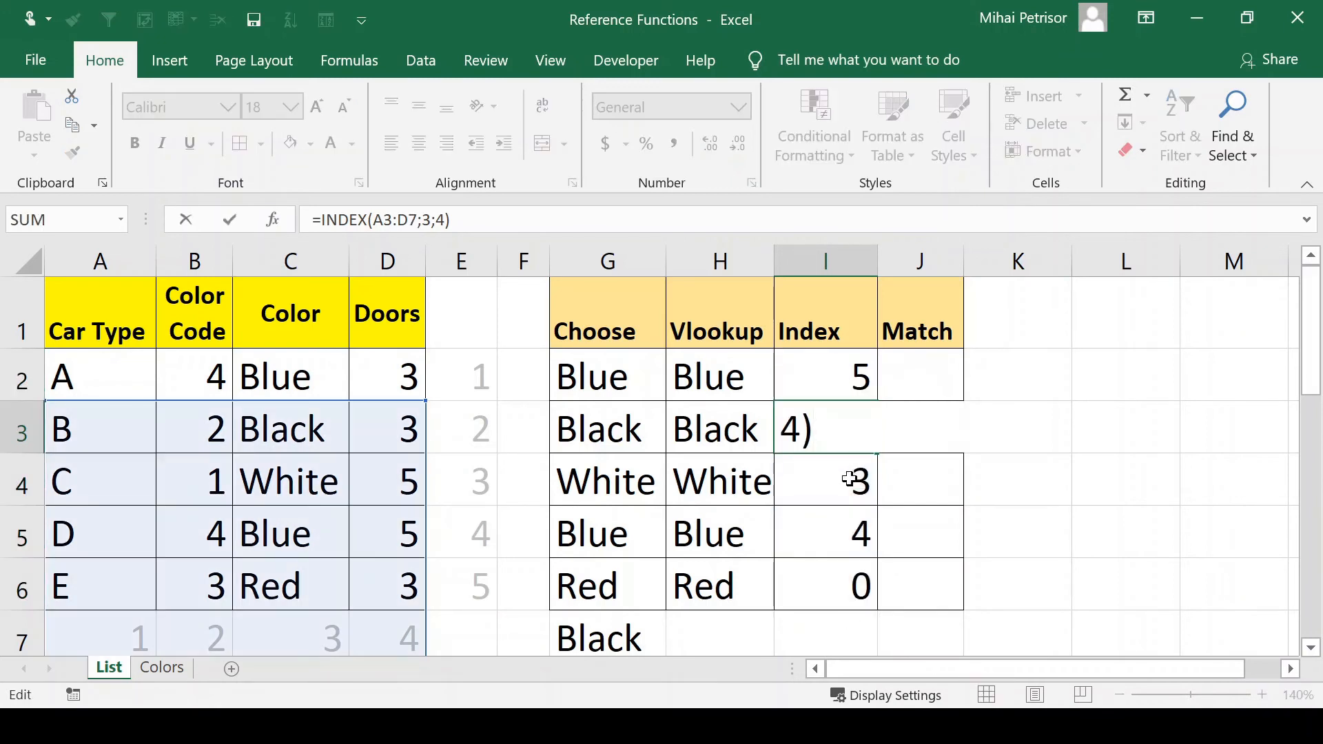
key(Escape)
click(853, 479)
double_click(851, 478)
key(Escape)
double_click(835, 427)
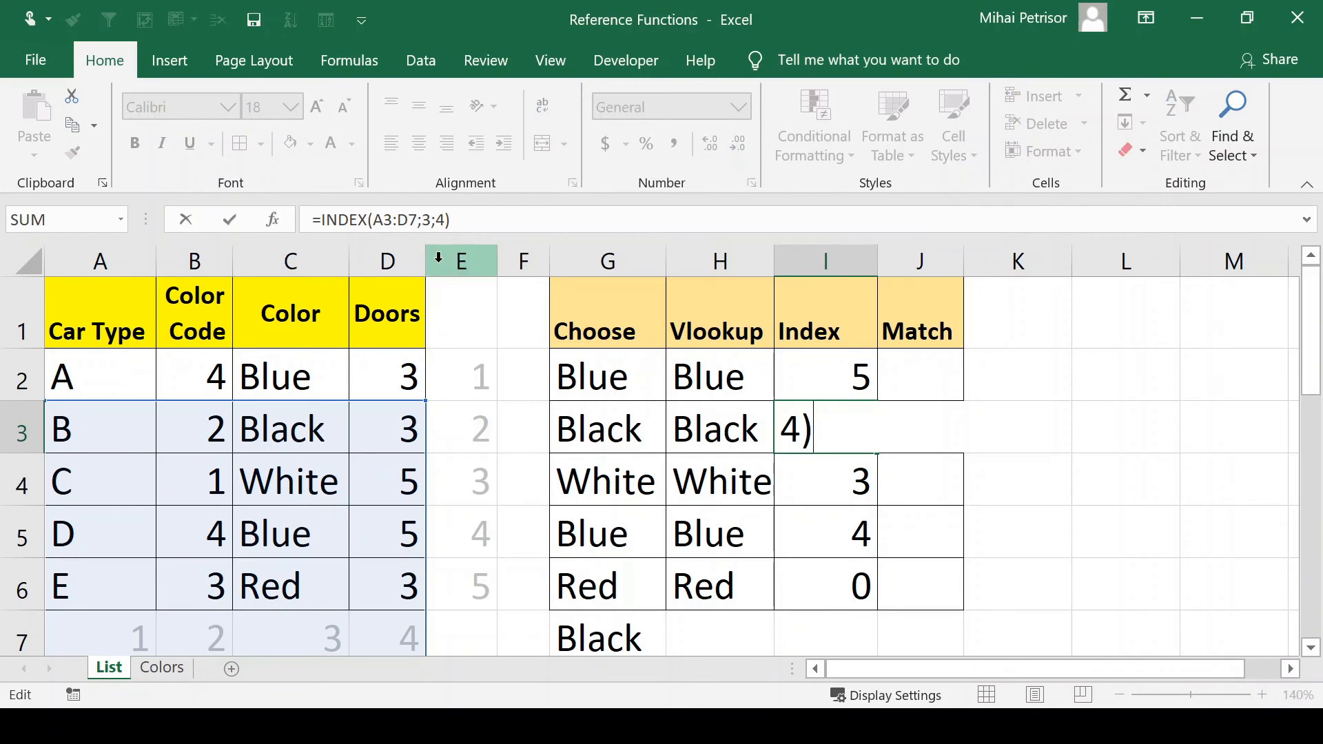
key(Escape)
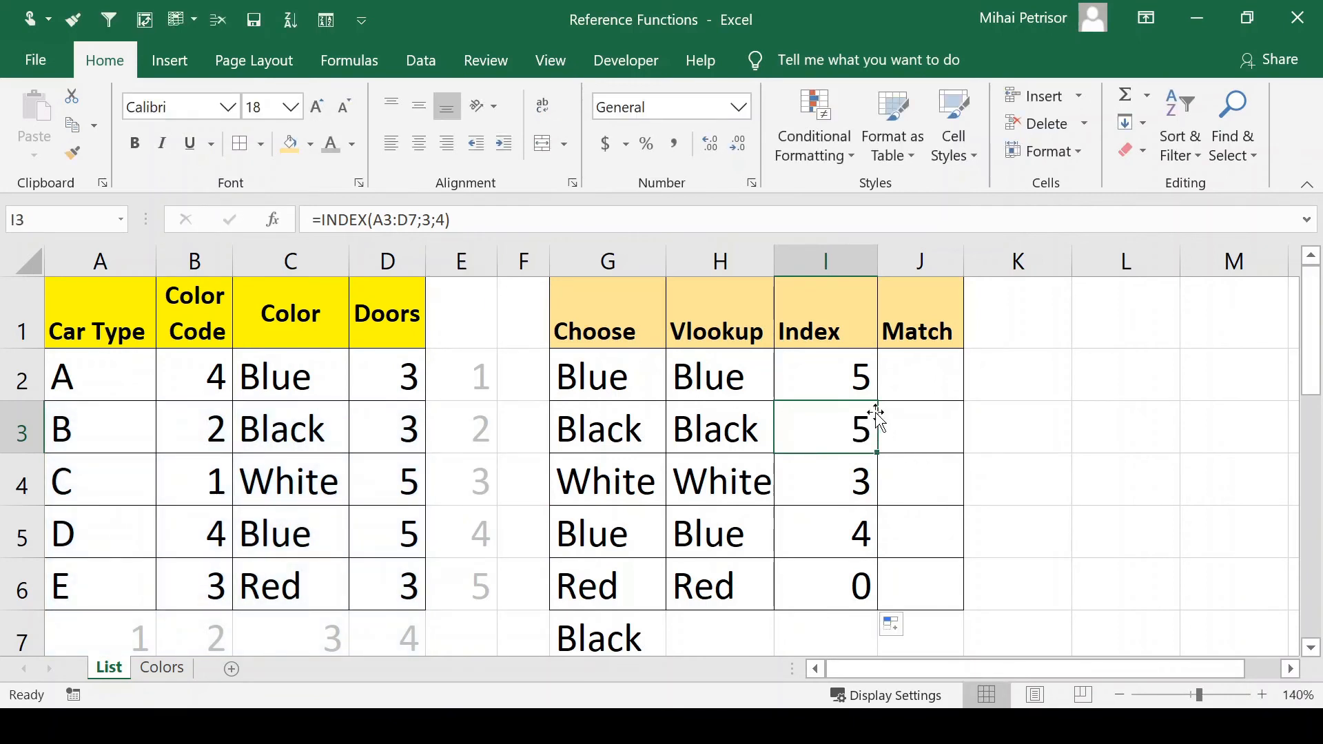
Compare the cell ranges referenced by the INDEX formulas in cells I2 through I5.
click(849, 370)
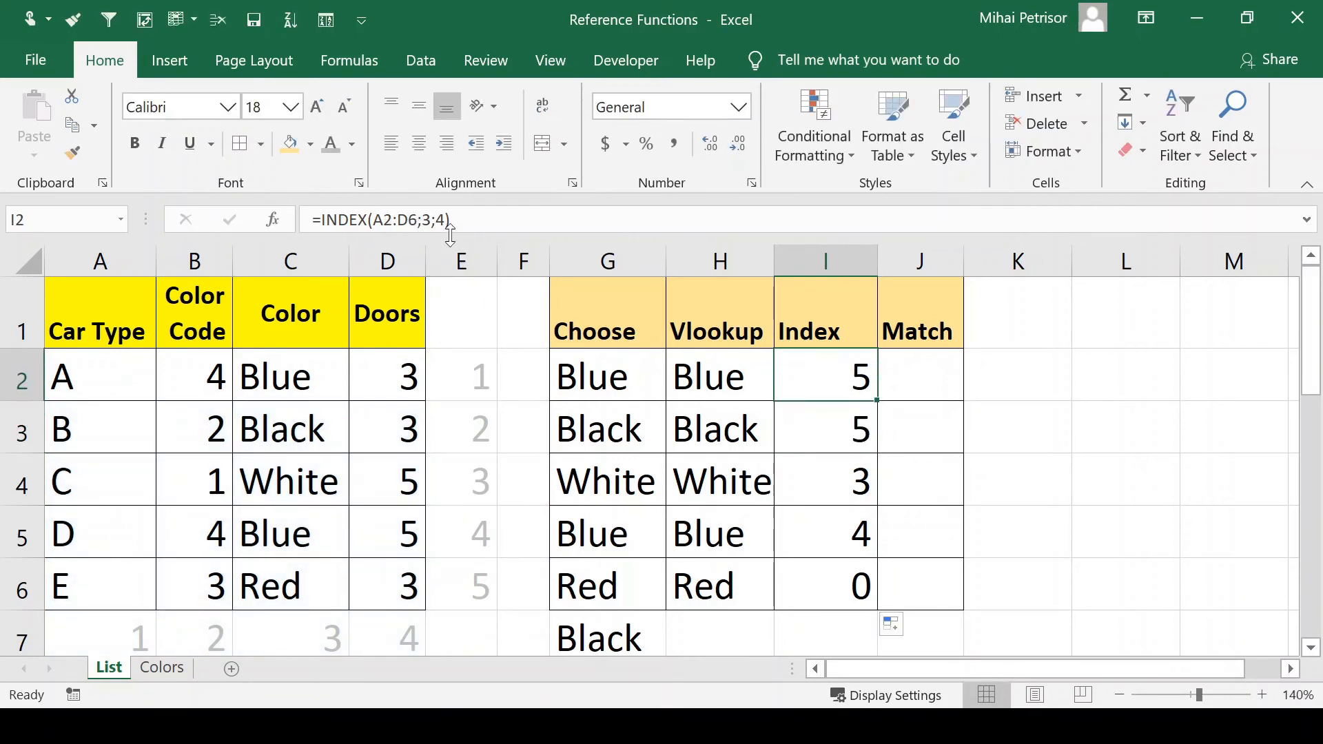
double_click(854, 422)
key(Escape)
double_click(853, 487)
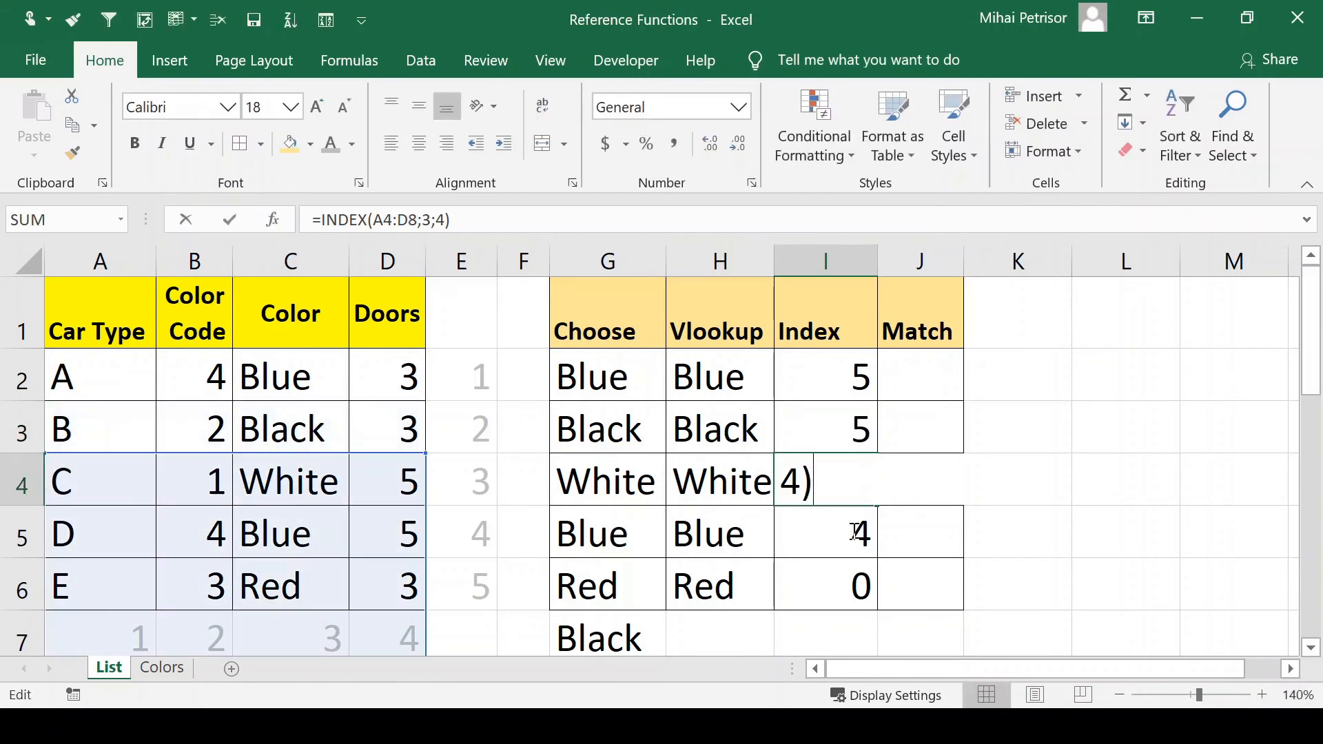
key(Escape)
click(837, 532)
double_click(839, 535)
key(Escape)
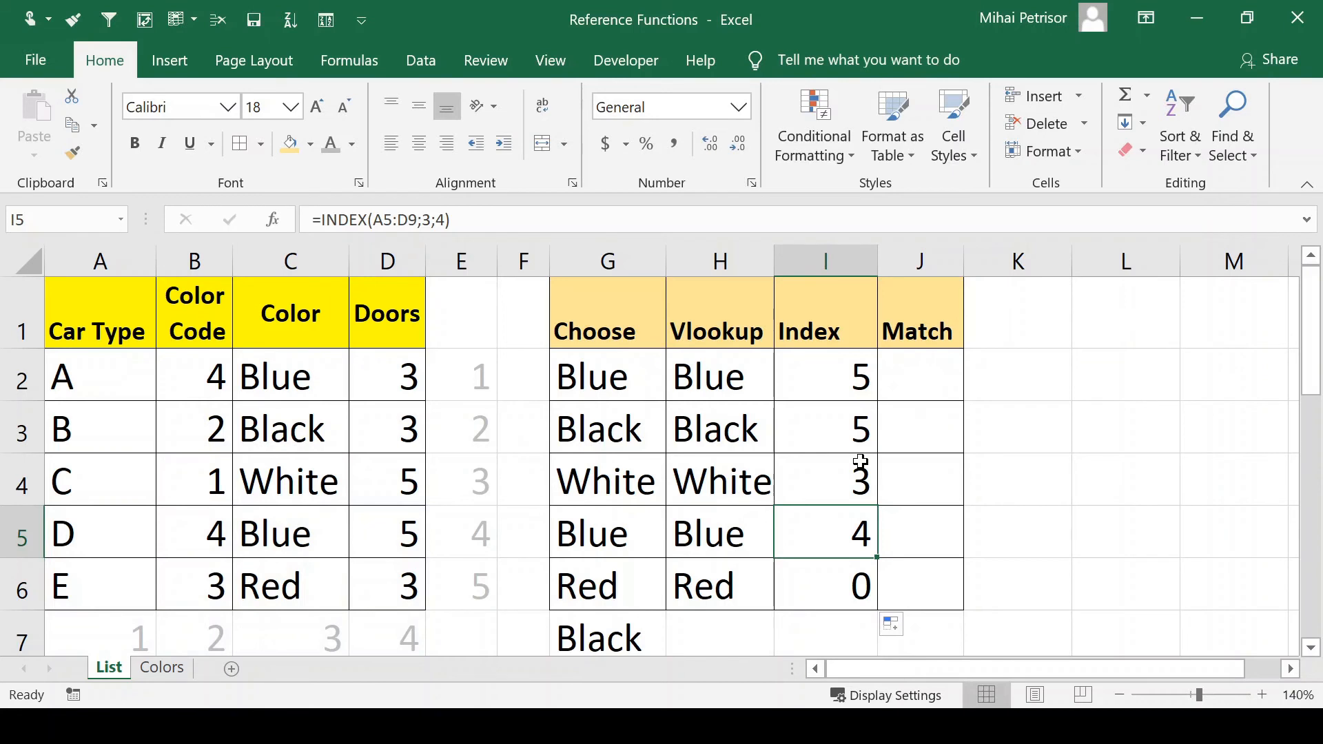
Examine the Car Type entries in column A as the lookup list for the Match column.
click(928, 398)
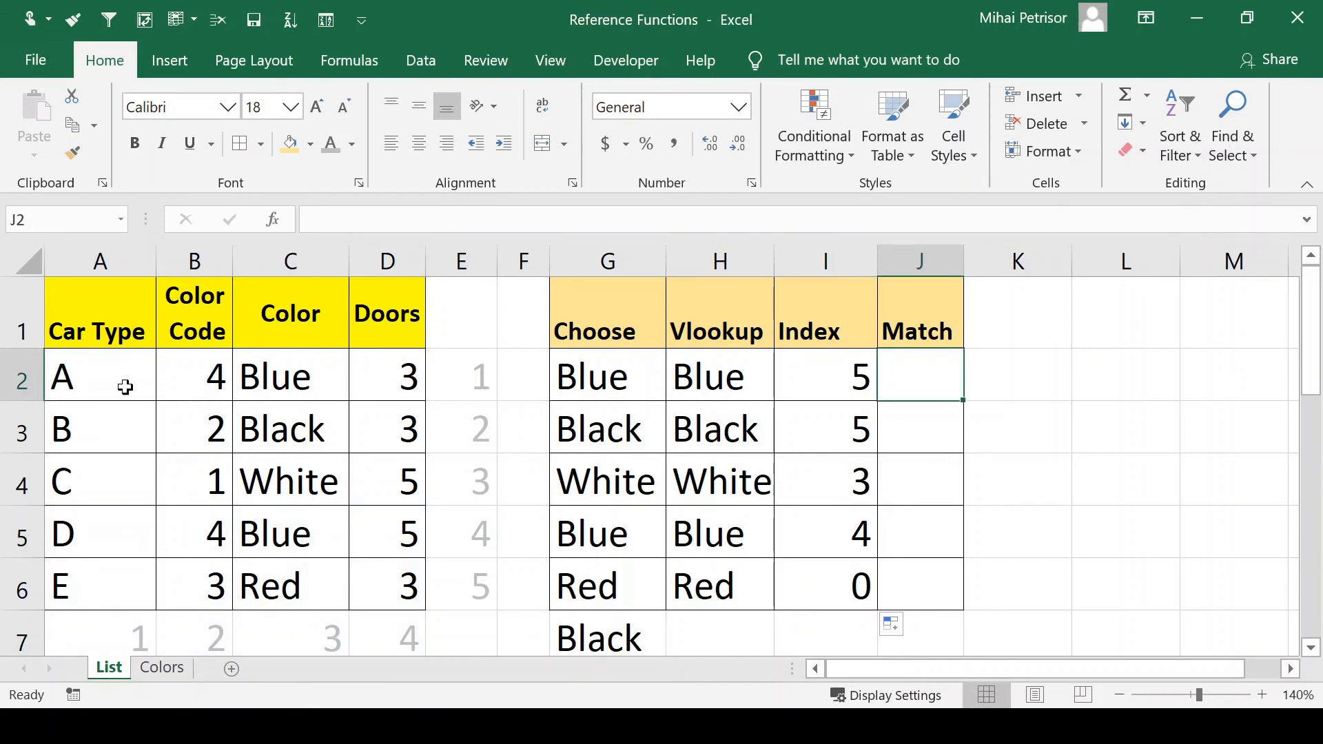
drag(123, 377, 112, 496)
click(103, 366)
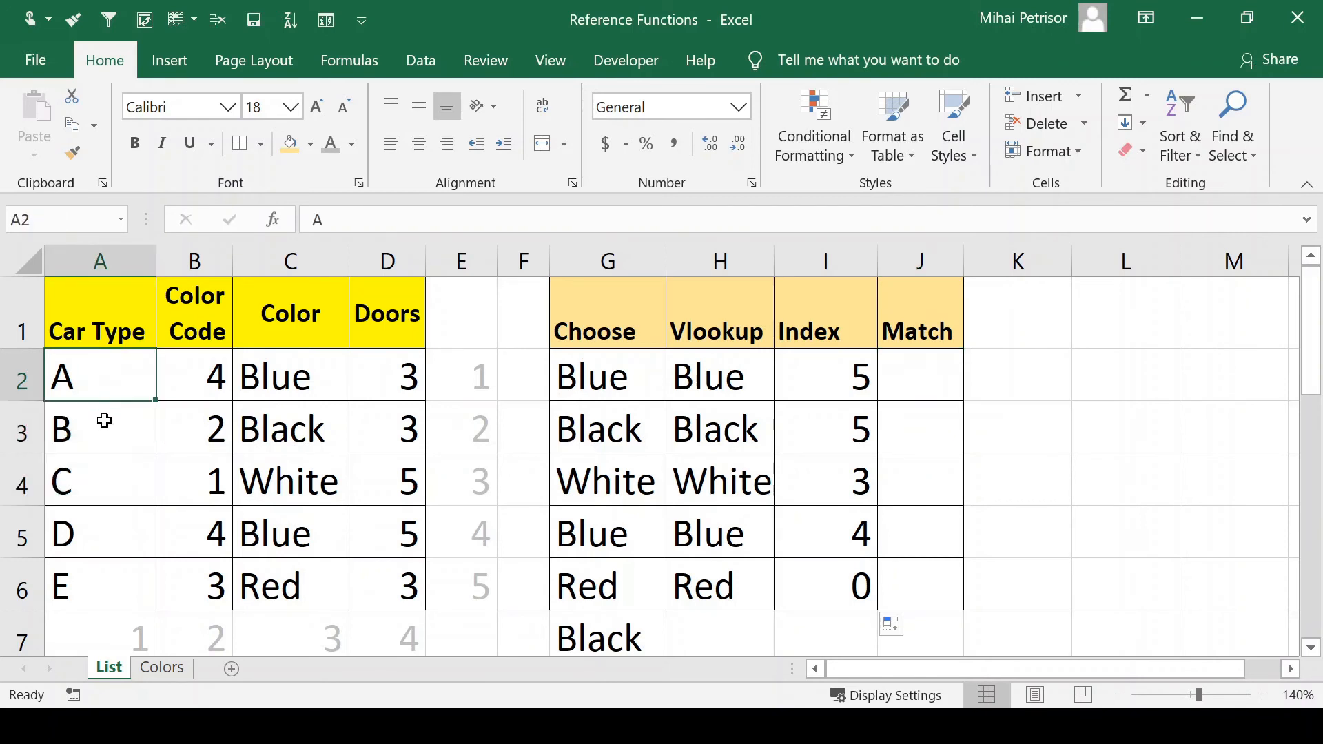
click(106, 422)
click(96, 468)
click(100, 260)
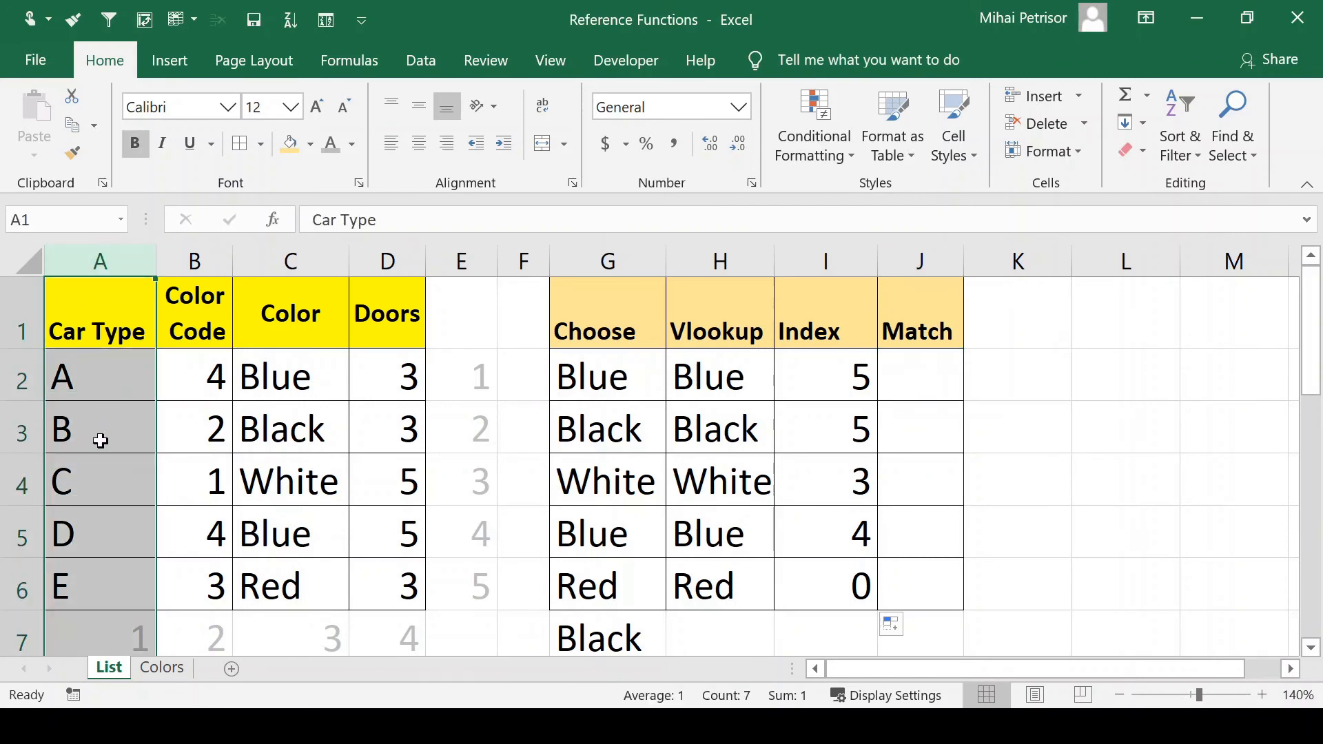
click(101, 430)
click(105, 374)
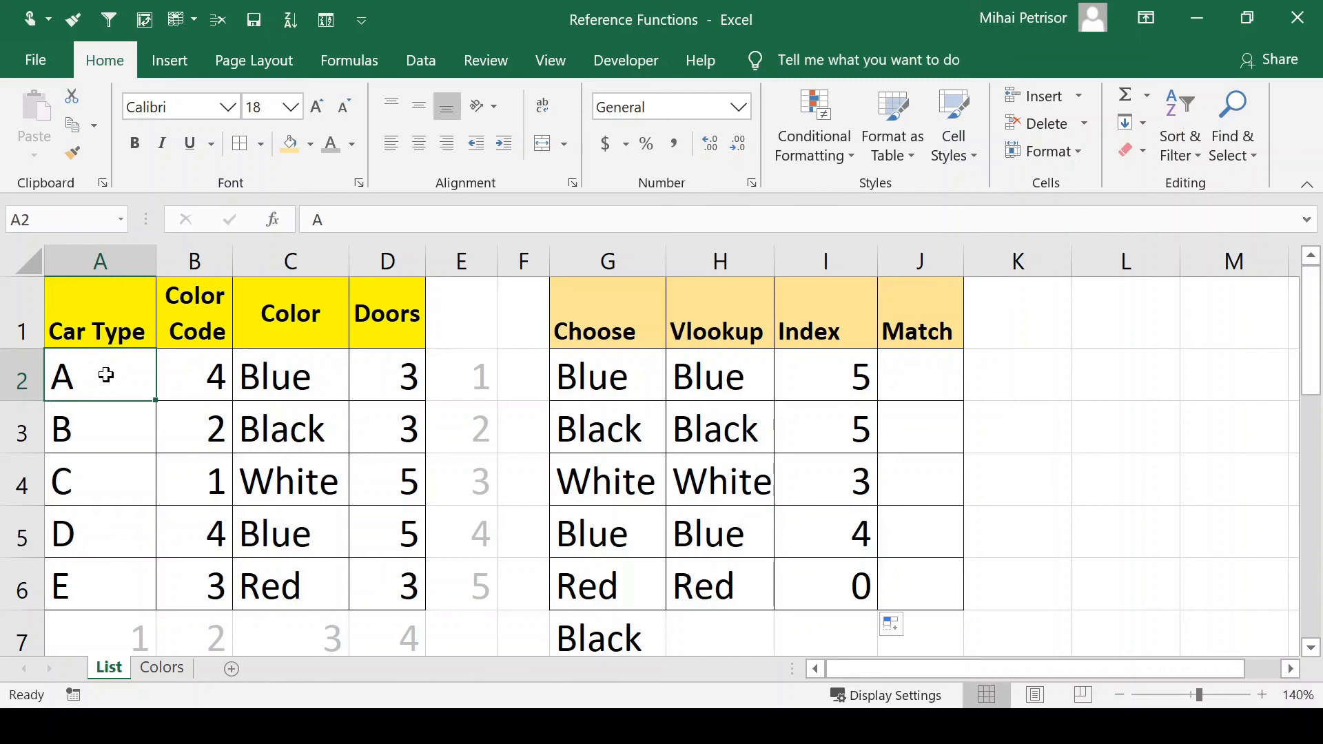
Enter the formula =MATCH(A5;A2:A6) in J2 to find the position of car type D in the list.
click(930, 363)
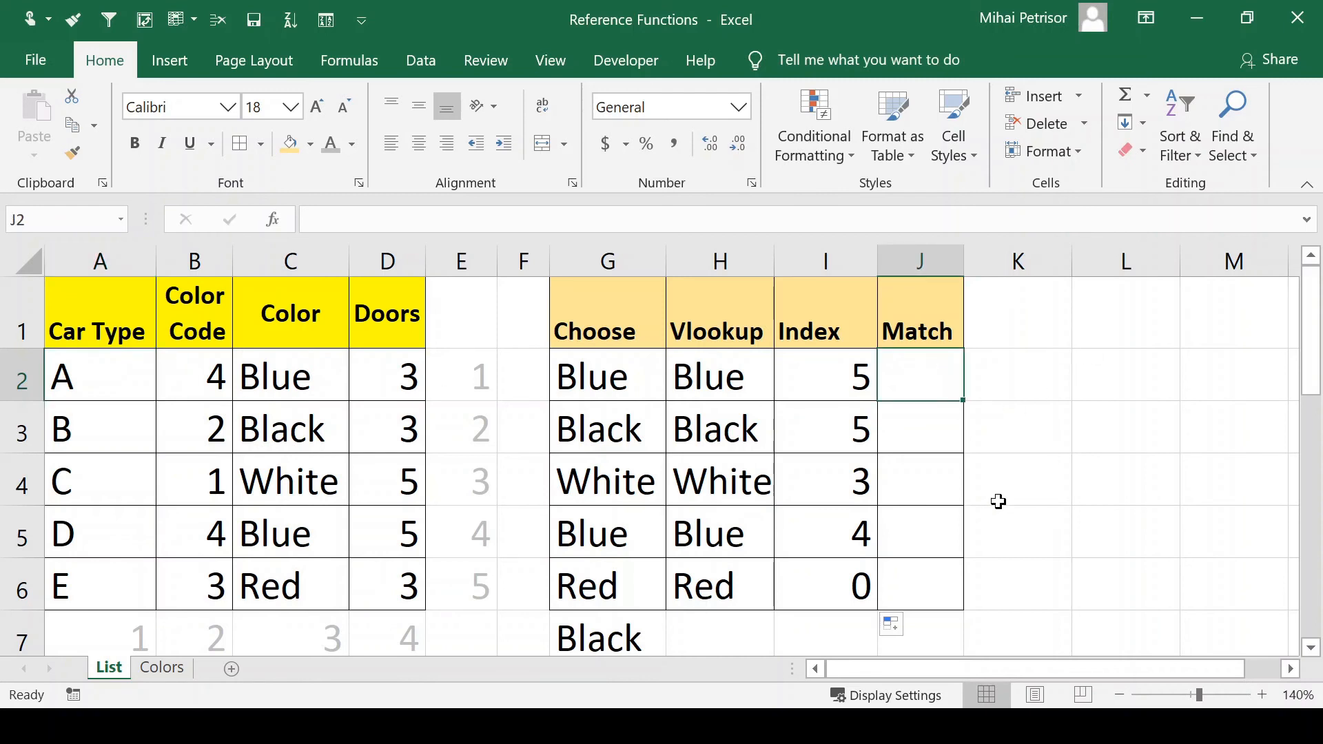
text(=)
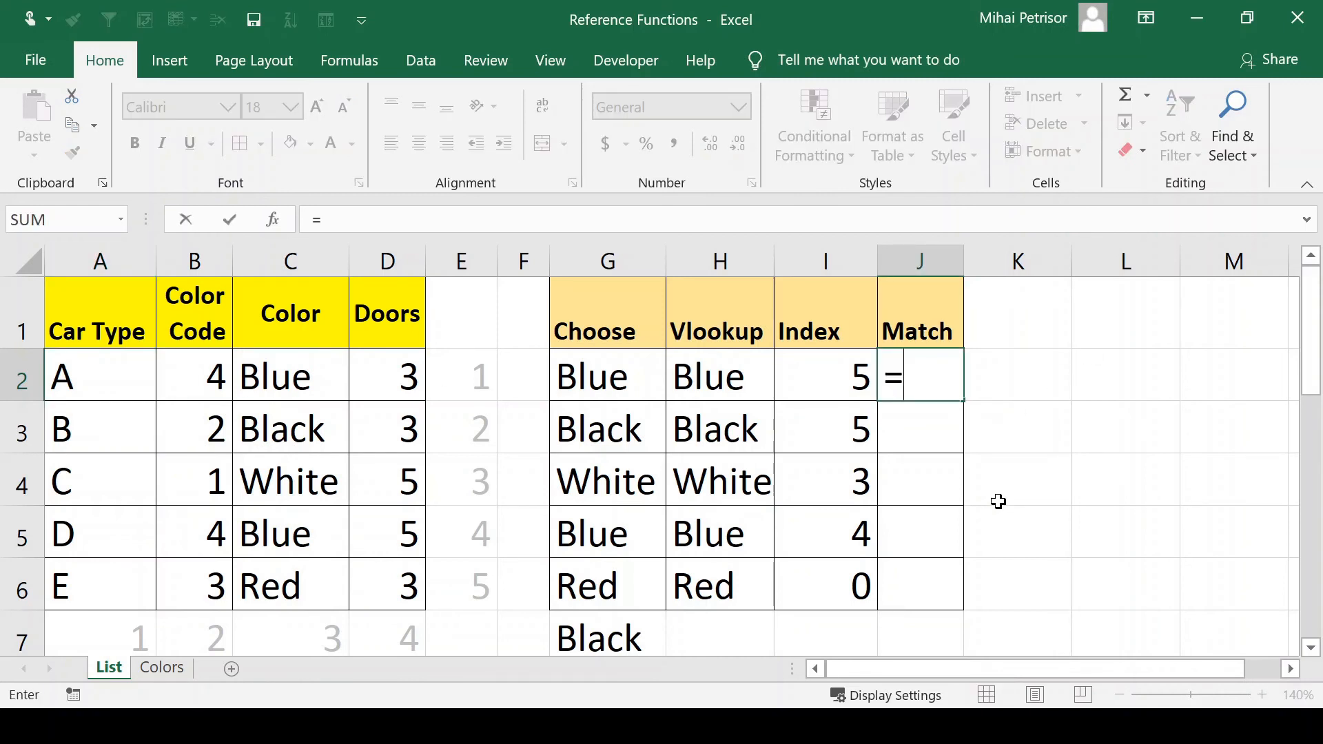
text(mat)
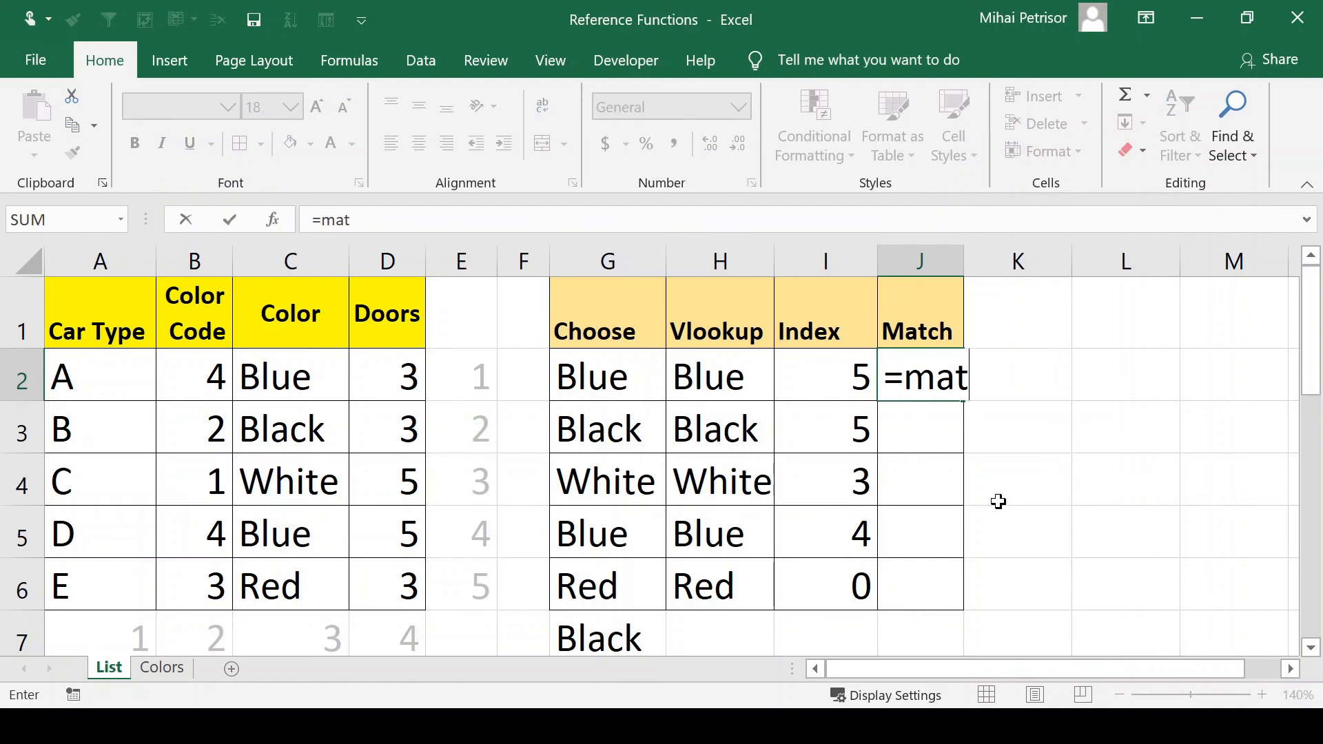
key(Tab)
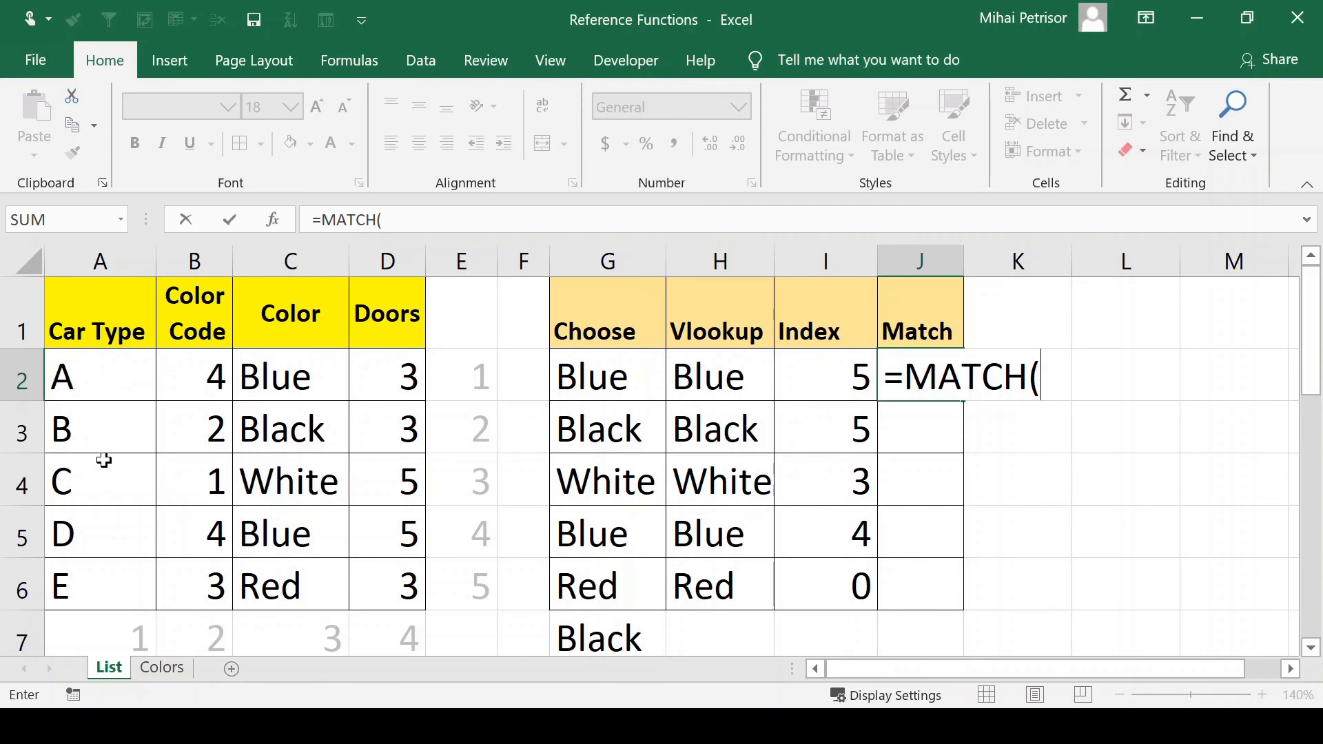
click(105, 538)
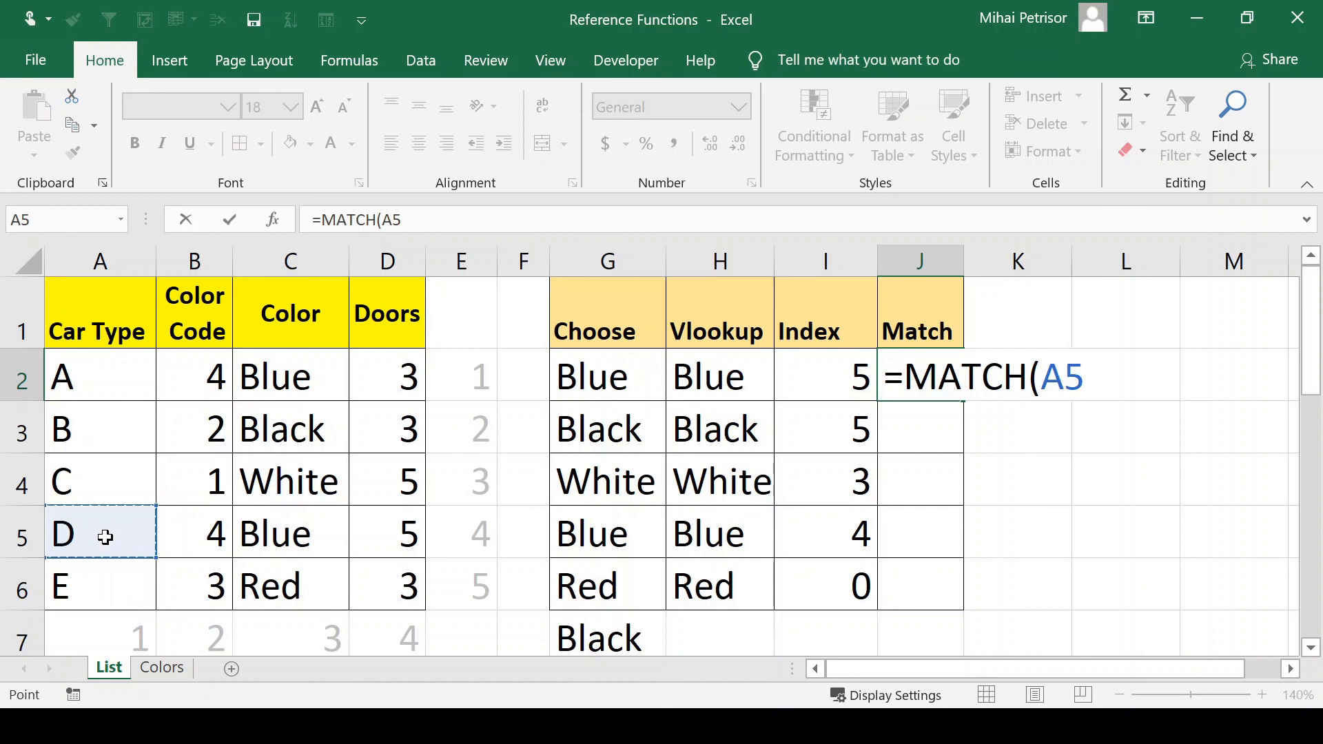
text(;)
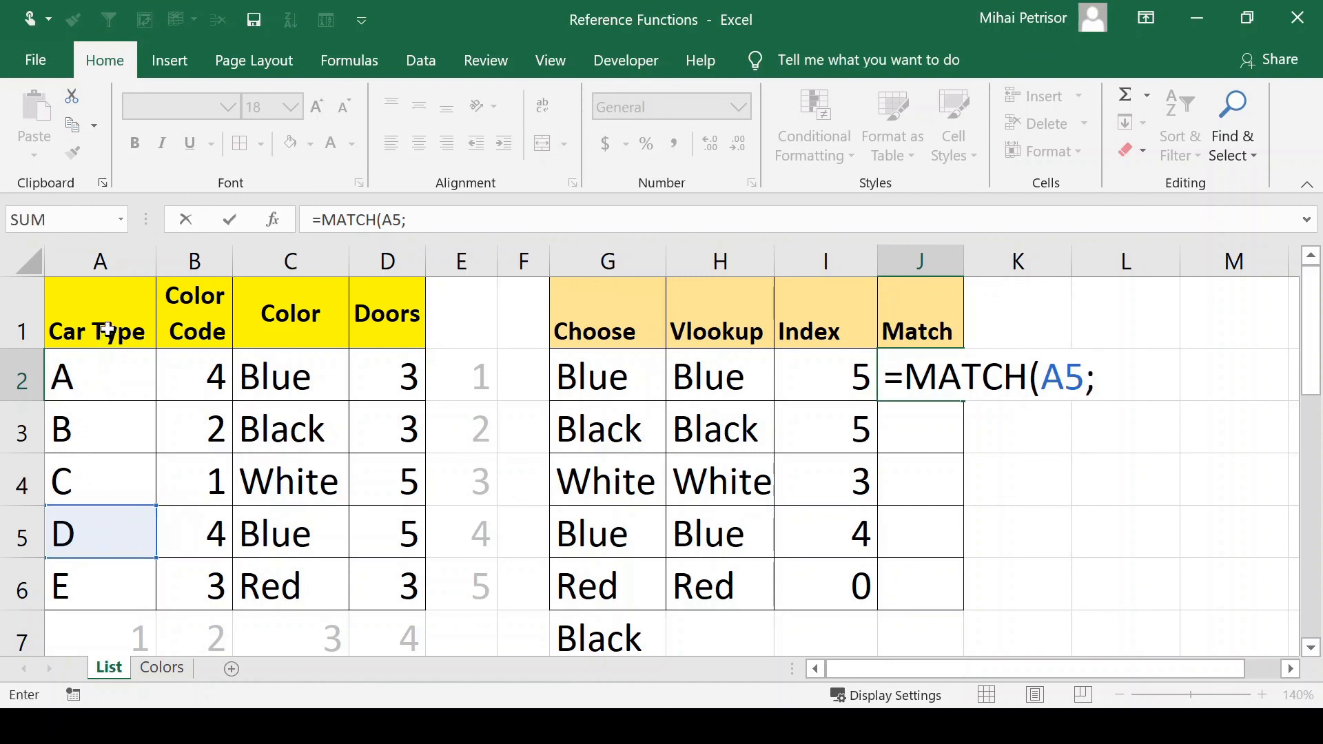
drag(97, 362, 91, 575)
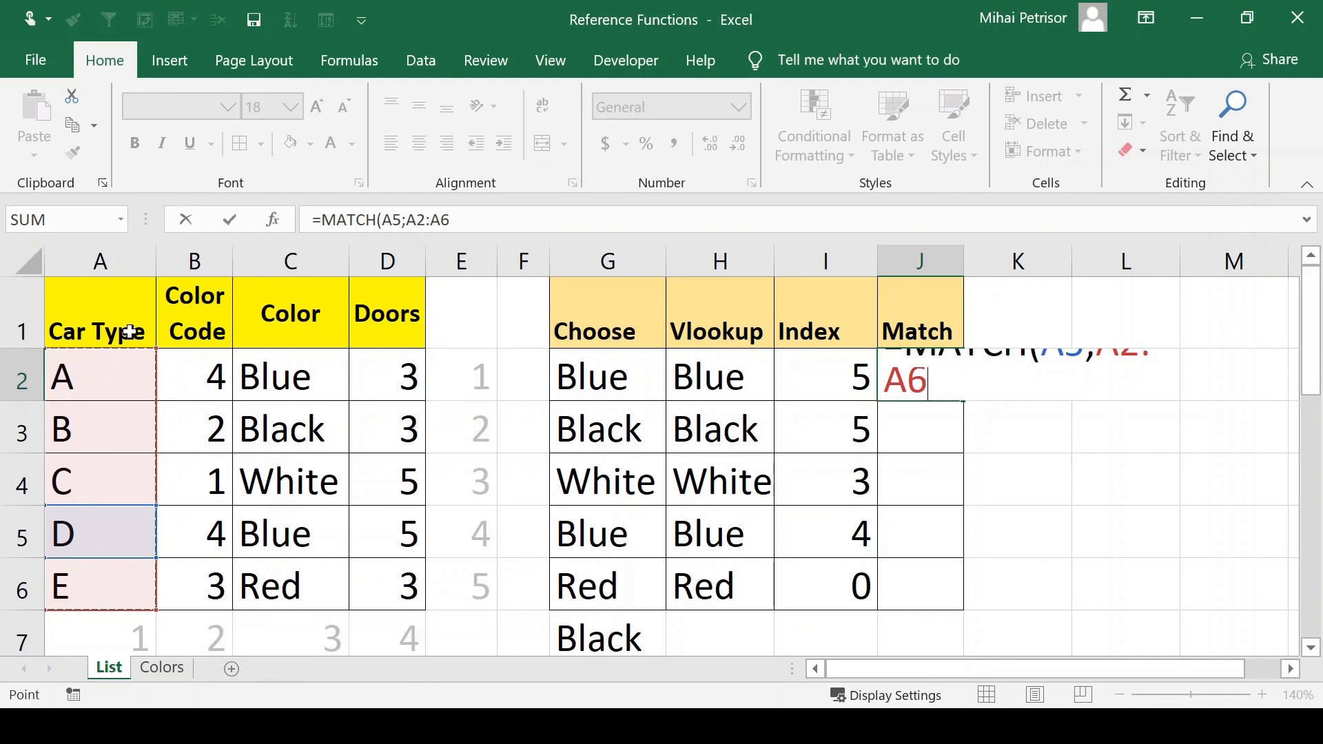
text())
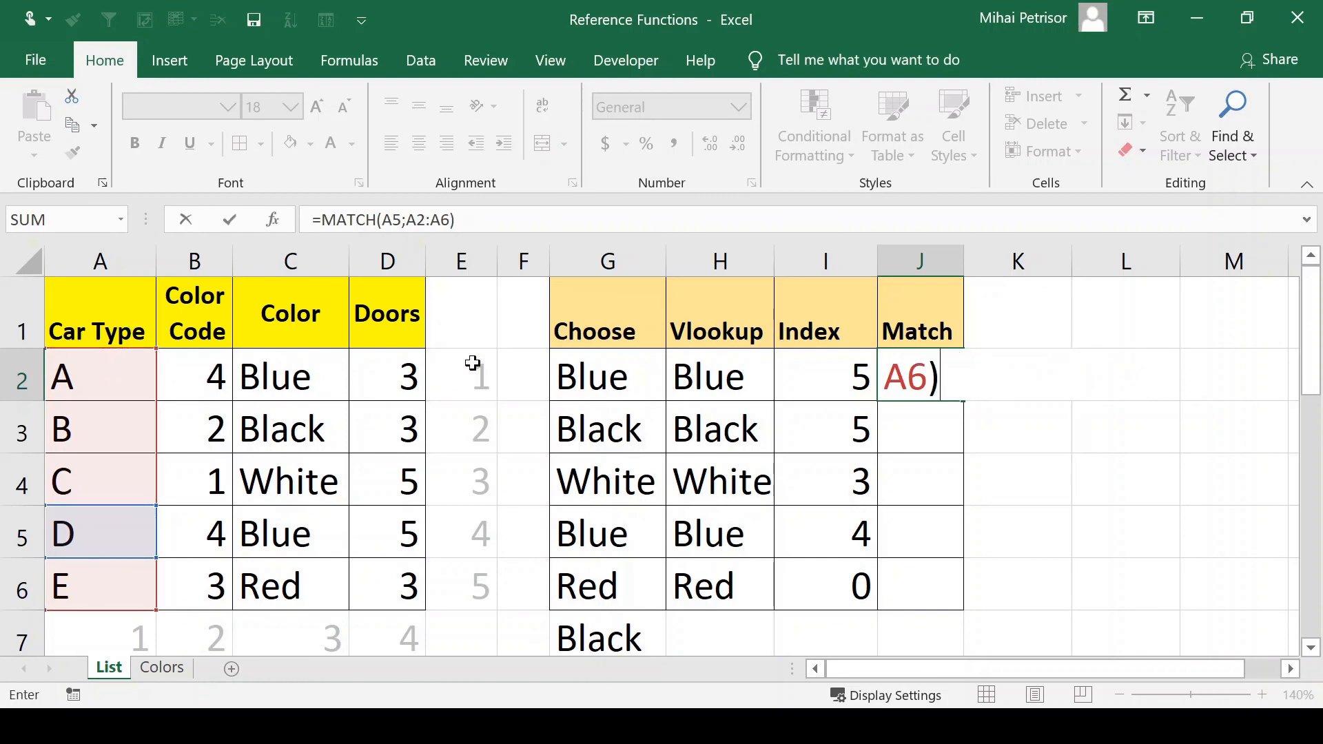
key(Return)
Review the MATCH formula in J2 against its lookup cell A5 and its lookup range A2:A6.
click(935, 374)
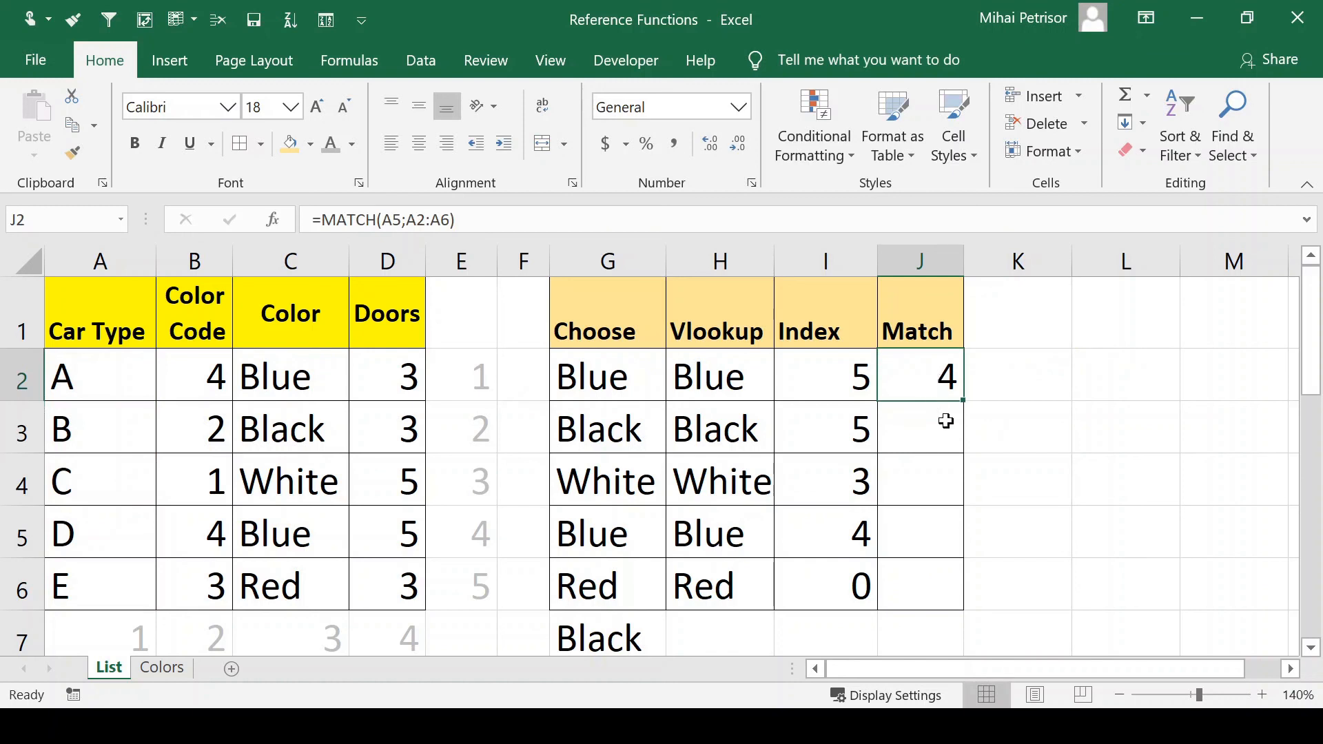
double_click(944, 386)
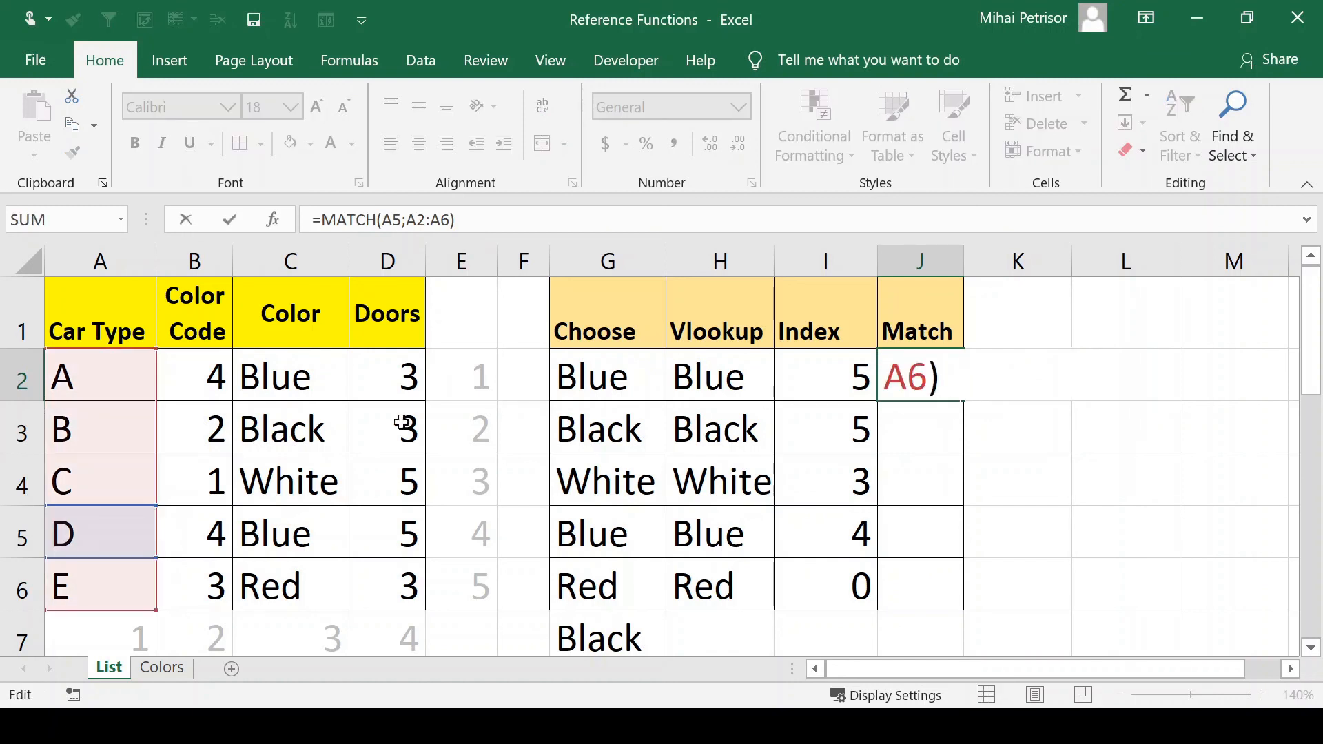
key(Escape)
click(100, 548)
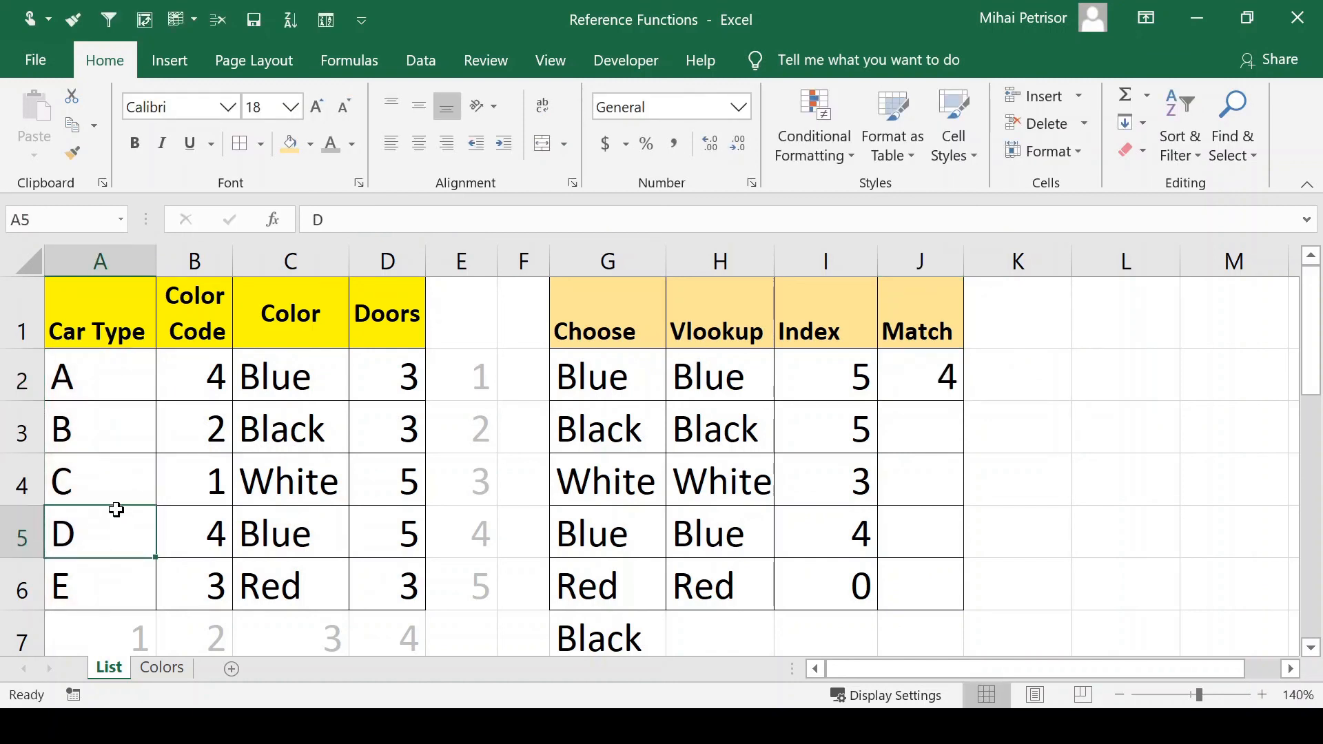
drag(97, 384, 92, 592)
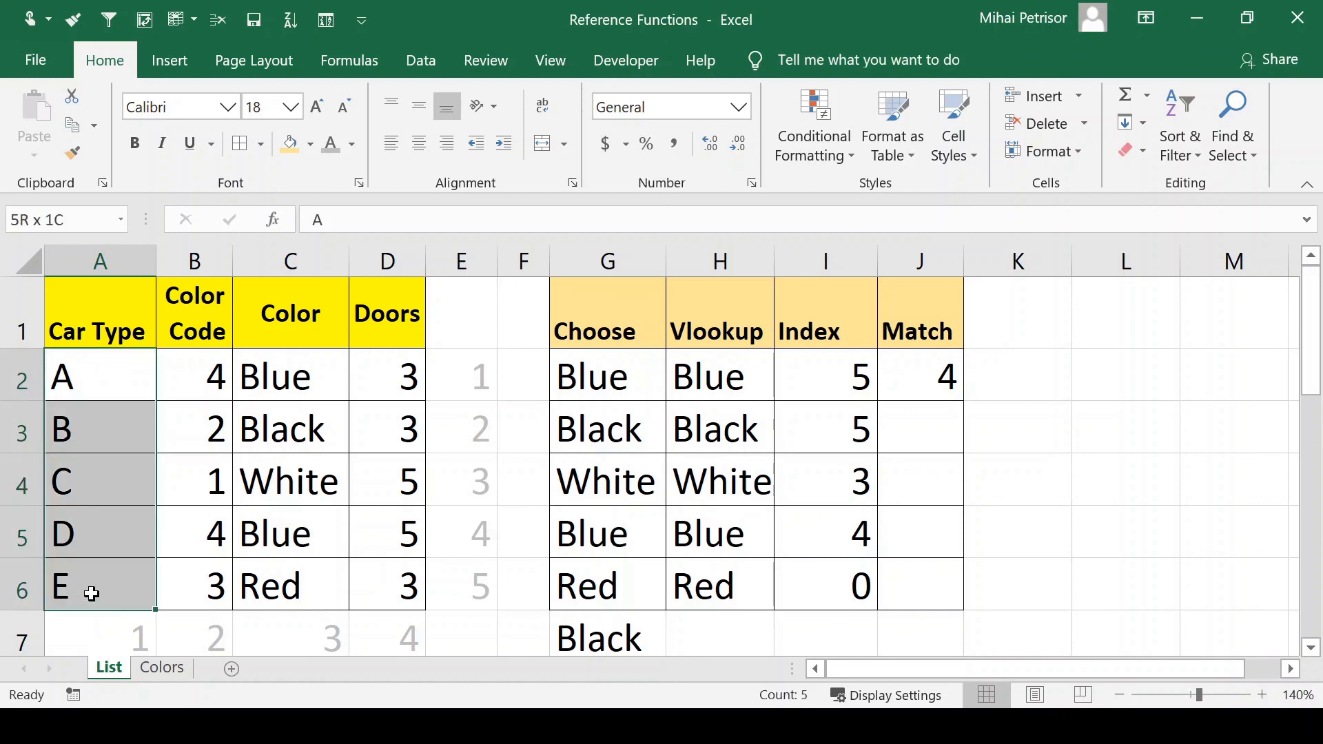